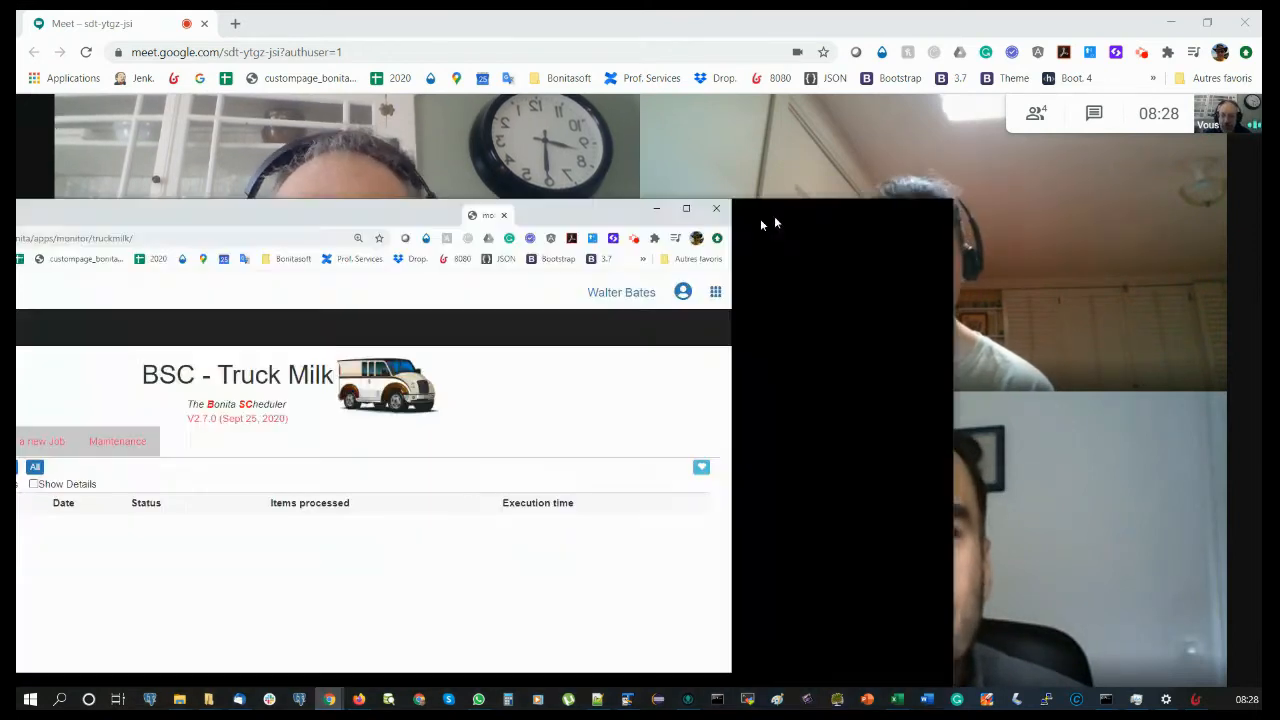
Step: Move the Truckmilk monitor tab into the main browser window
drag(486, 214, 310, 24)
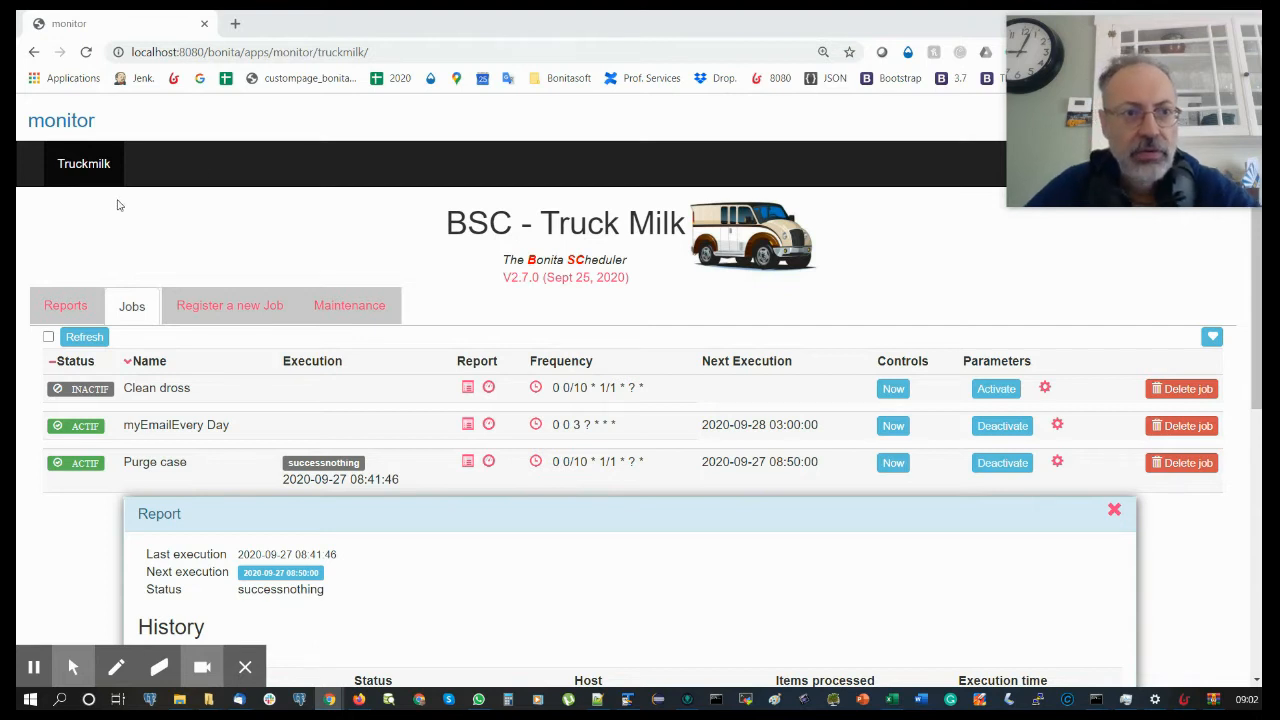
Step: Open the Examples / Contributions page of the Bonitasoft Community site in a new browser tab
click(235, 24)
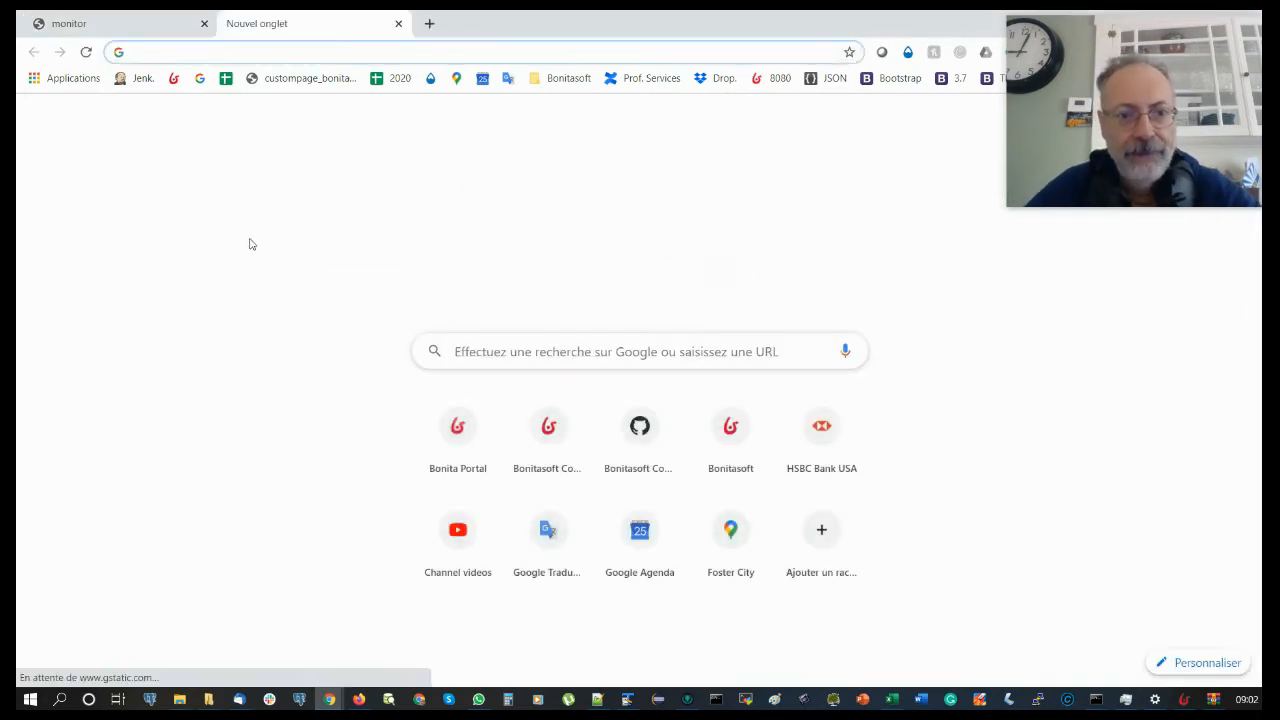
click(174, 79)
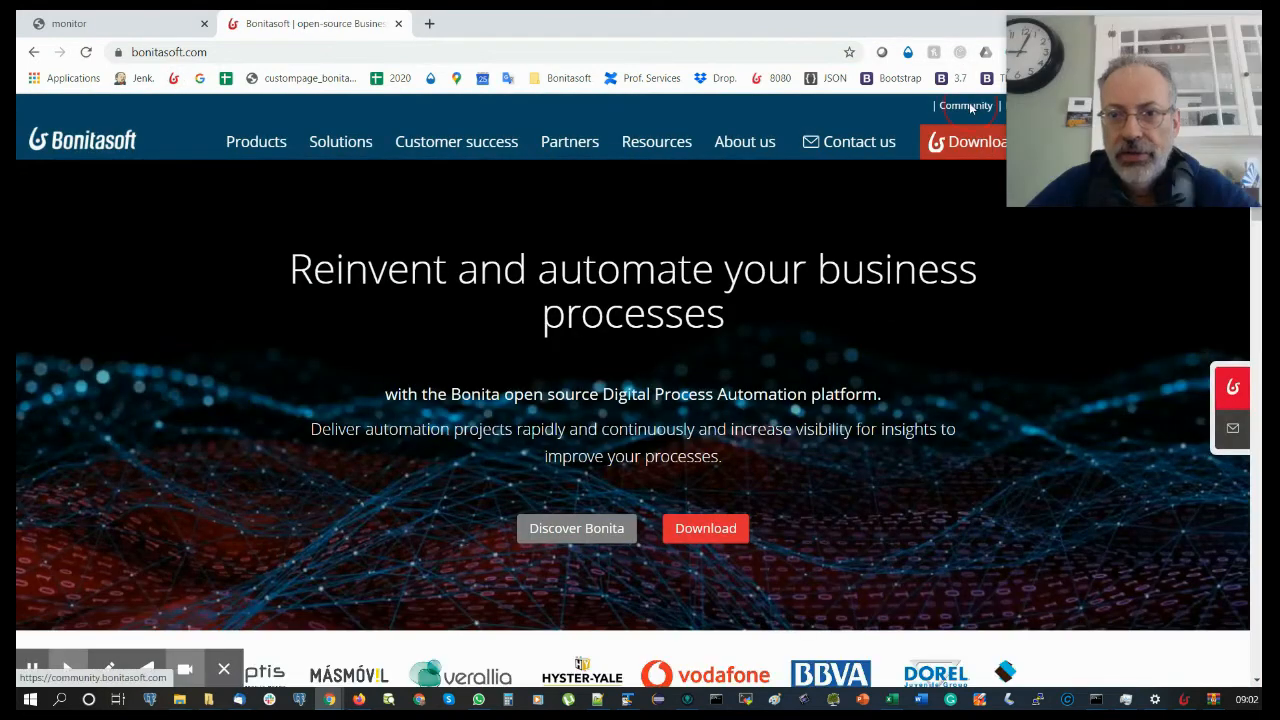
click(969, 108)
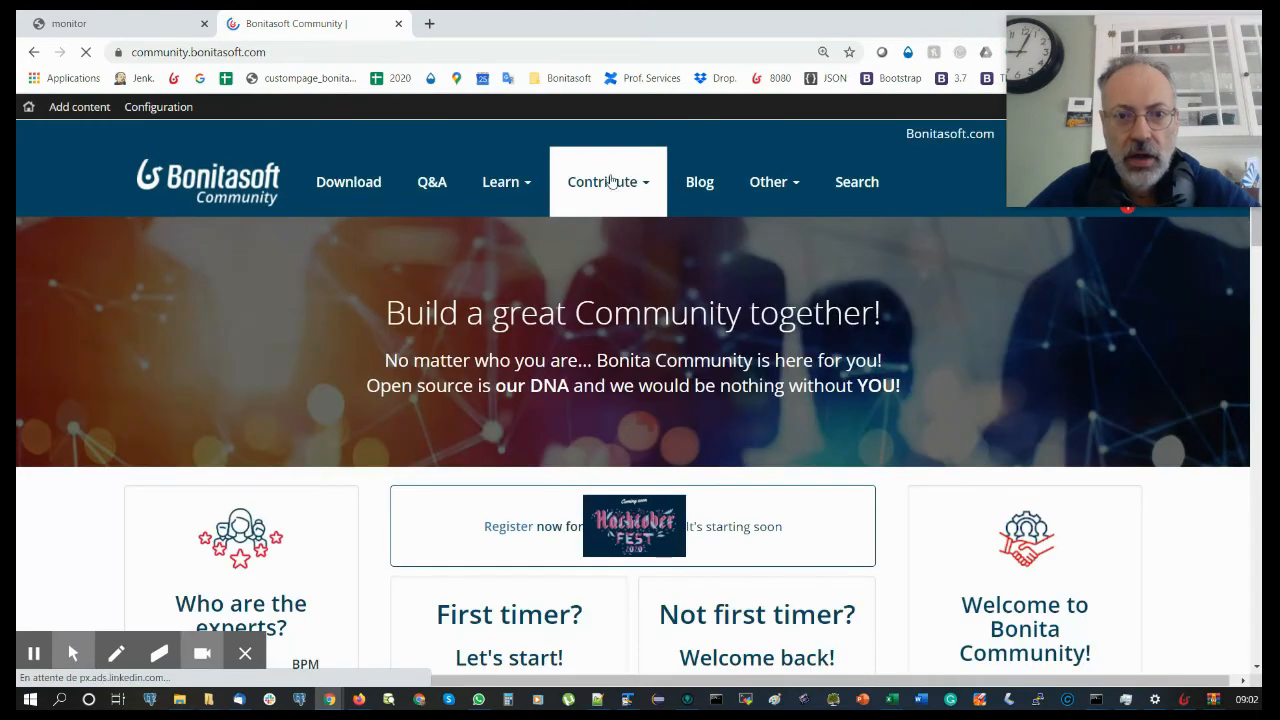
click(614, 193)
click(591, 260)
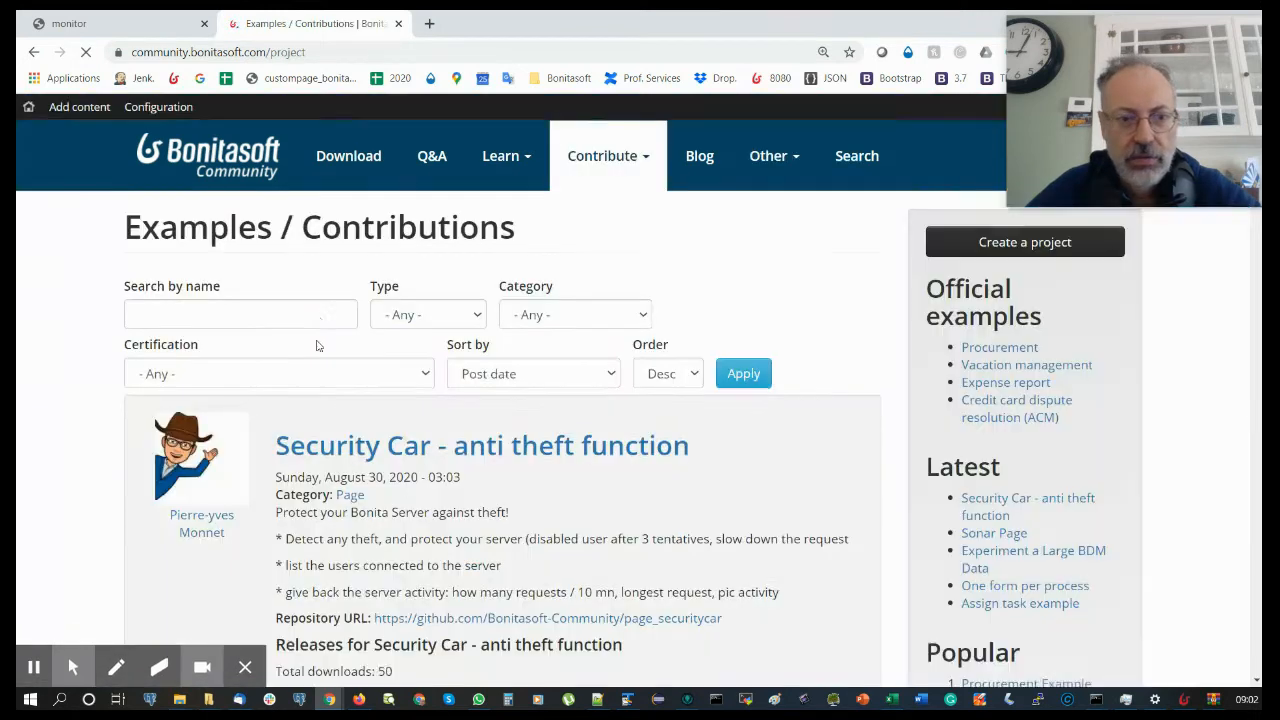
Step: Search the contributions by name for truckmilk and download release 2.6 of the TruckMilk page
click(234, 342)
text(truckmlik)
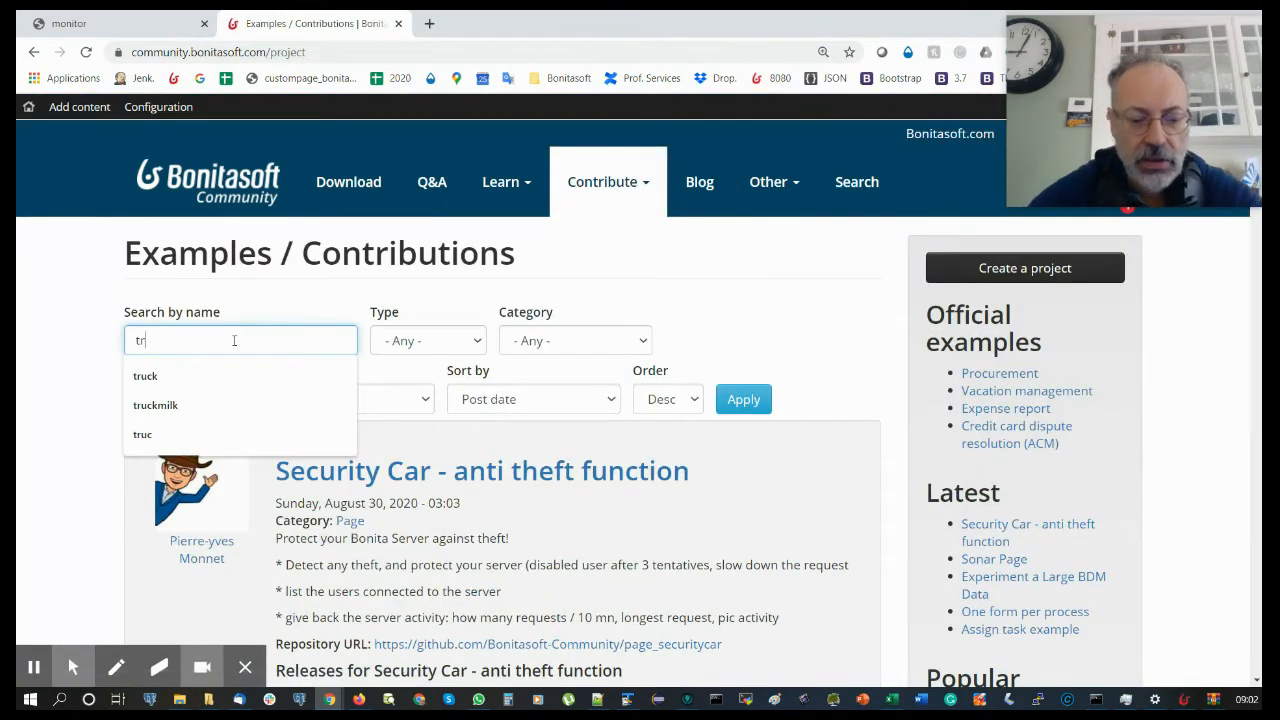
click(214, 403)
click(760, 401)
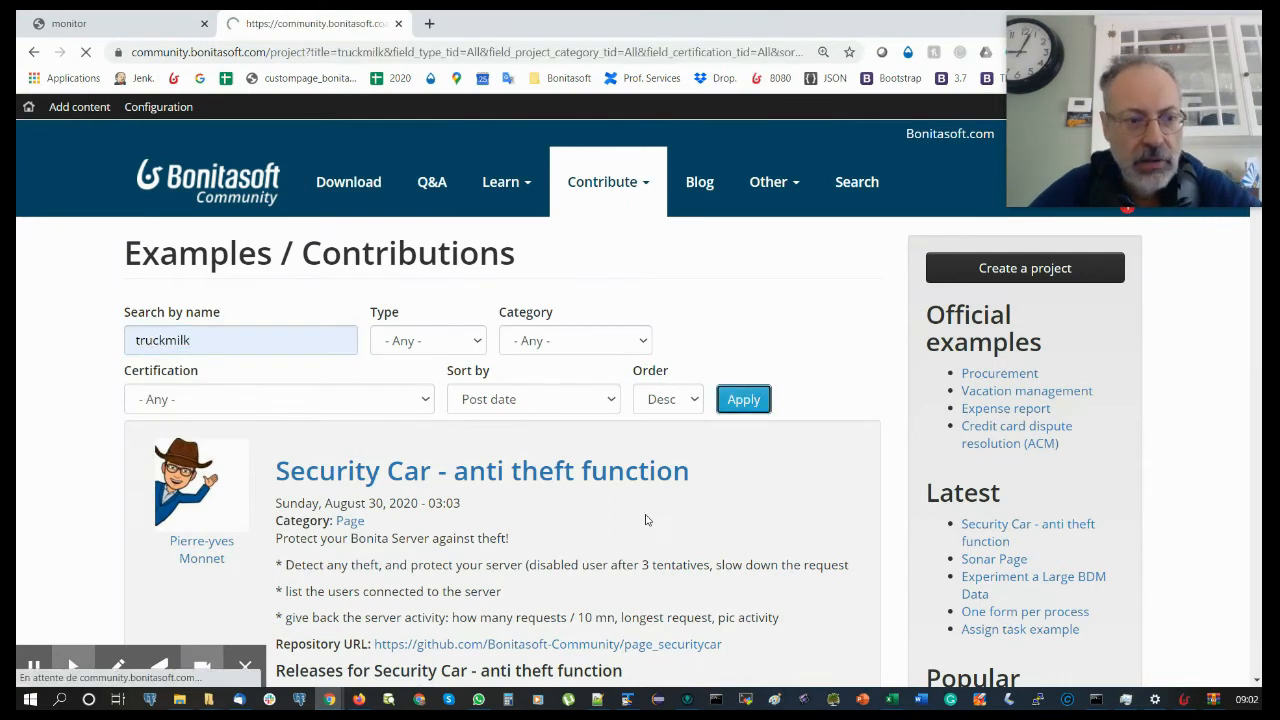
scroll(651, 525, down, 5)
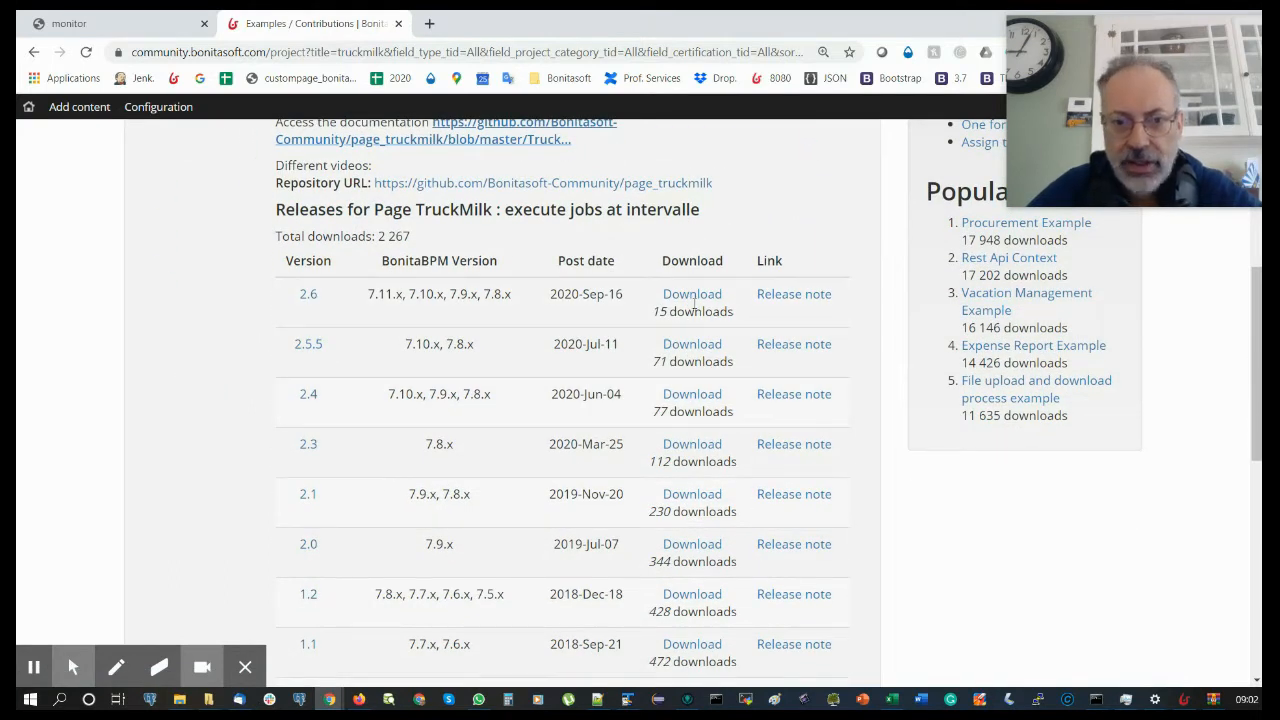
click(692, 296)
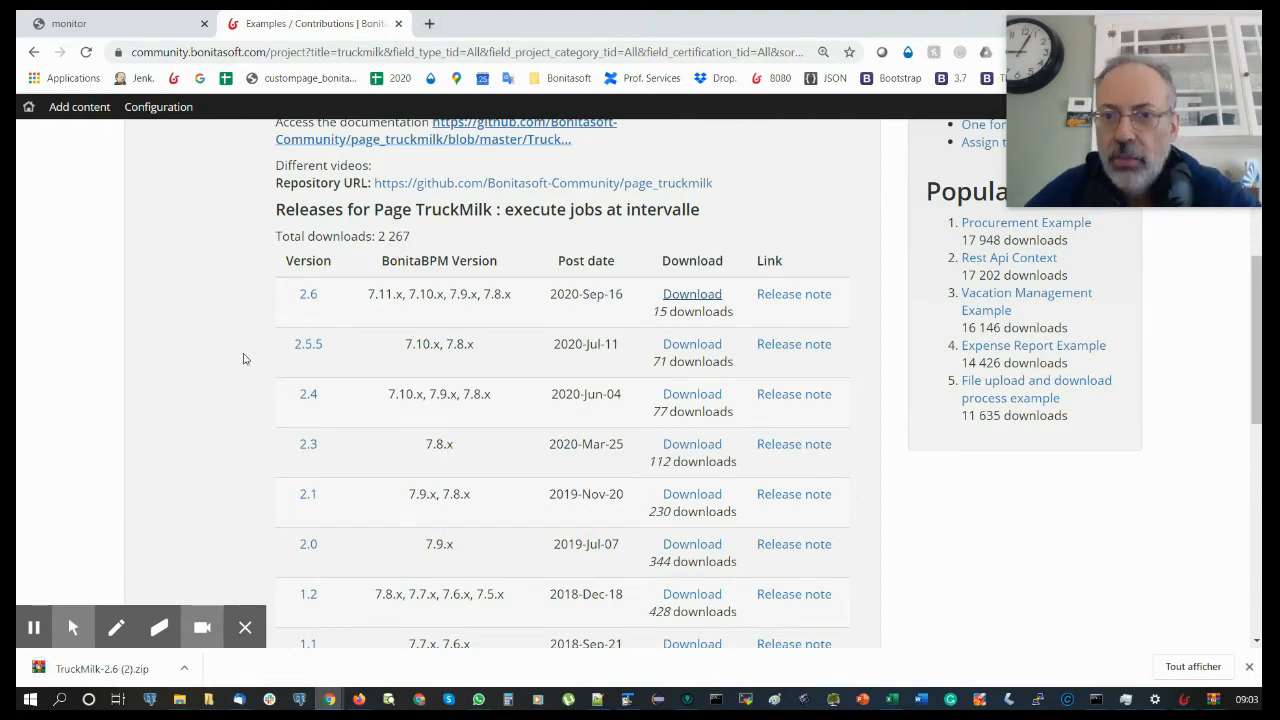
Step: Open the Truckmilk Manual from the project's documentation link and view its table of contents
scroll(333, 305, up, 1)
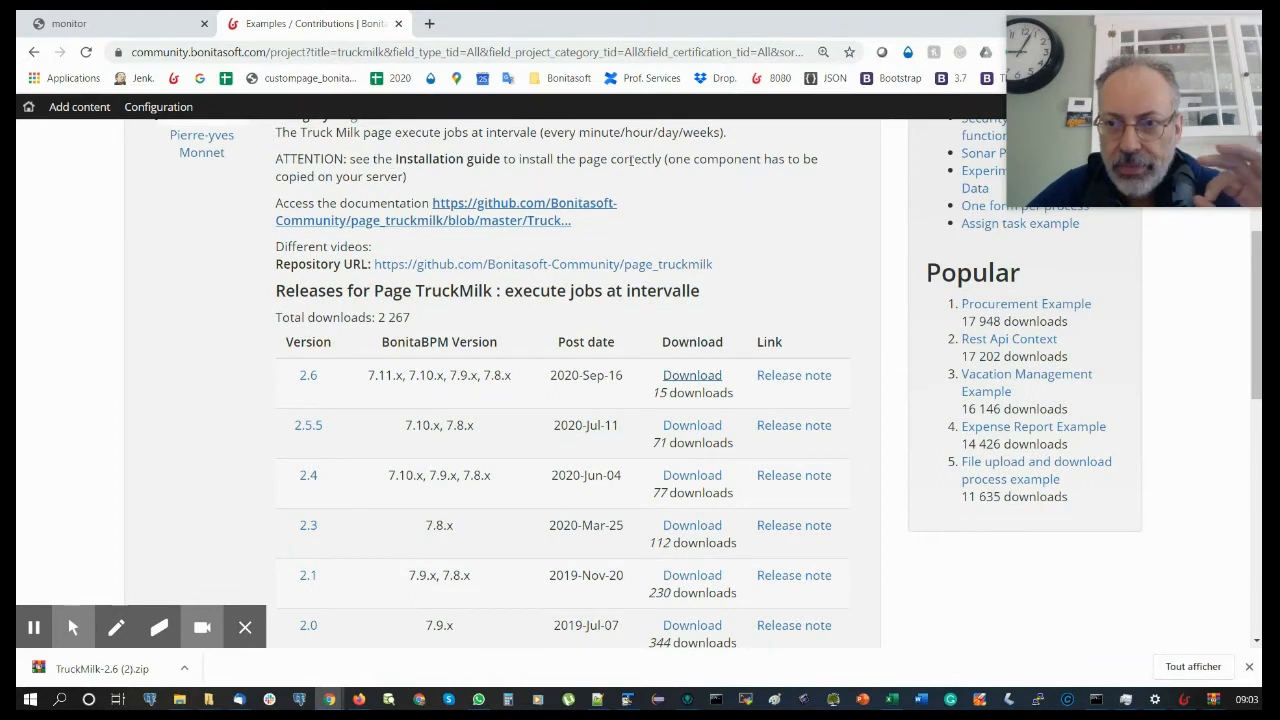
click(558, 219)
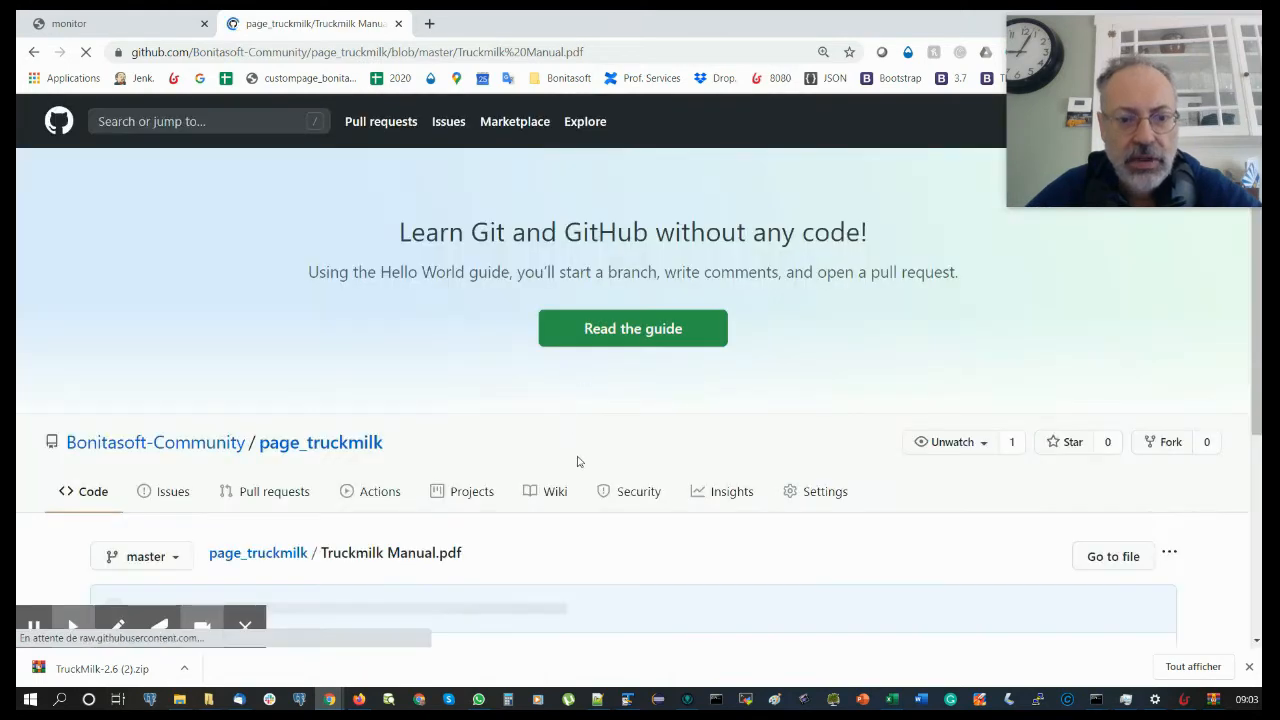
scroll(583, 410, down, 3)
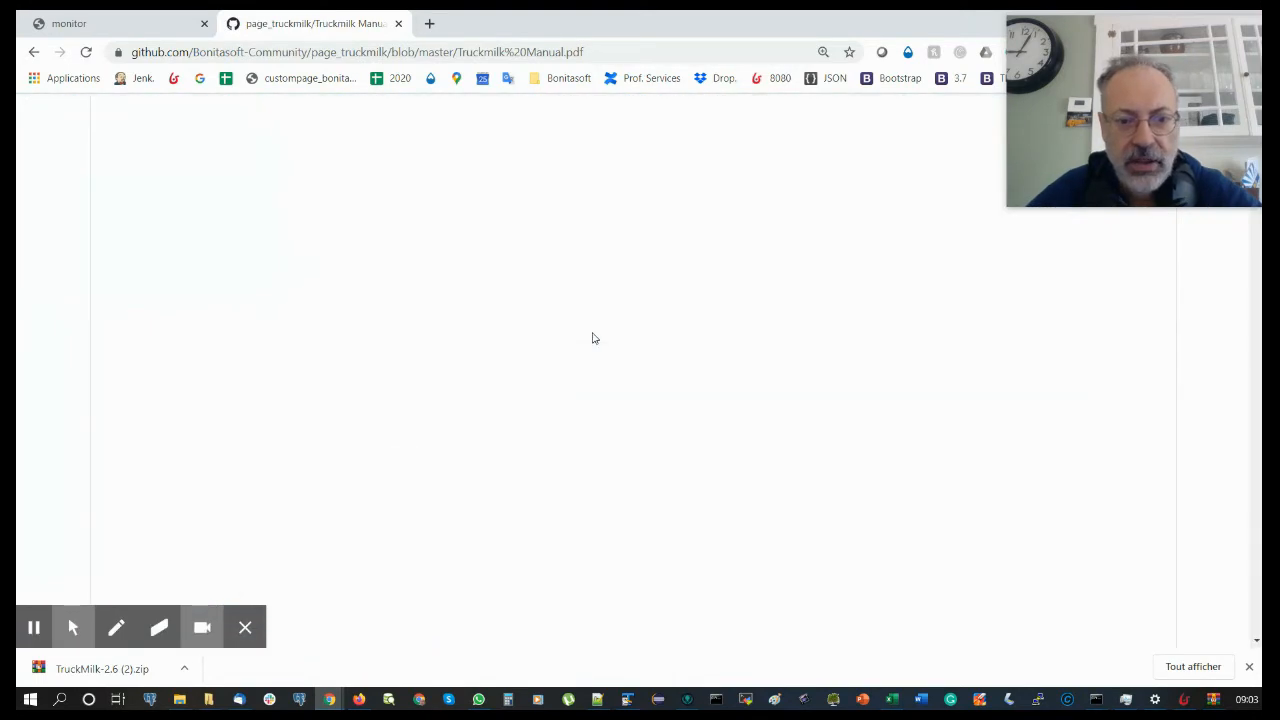
scroll(592, 338, down, 4)
scroll(592, 338, down, 6)
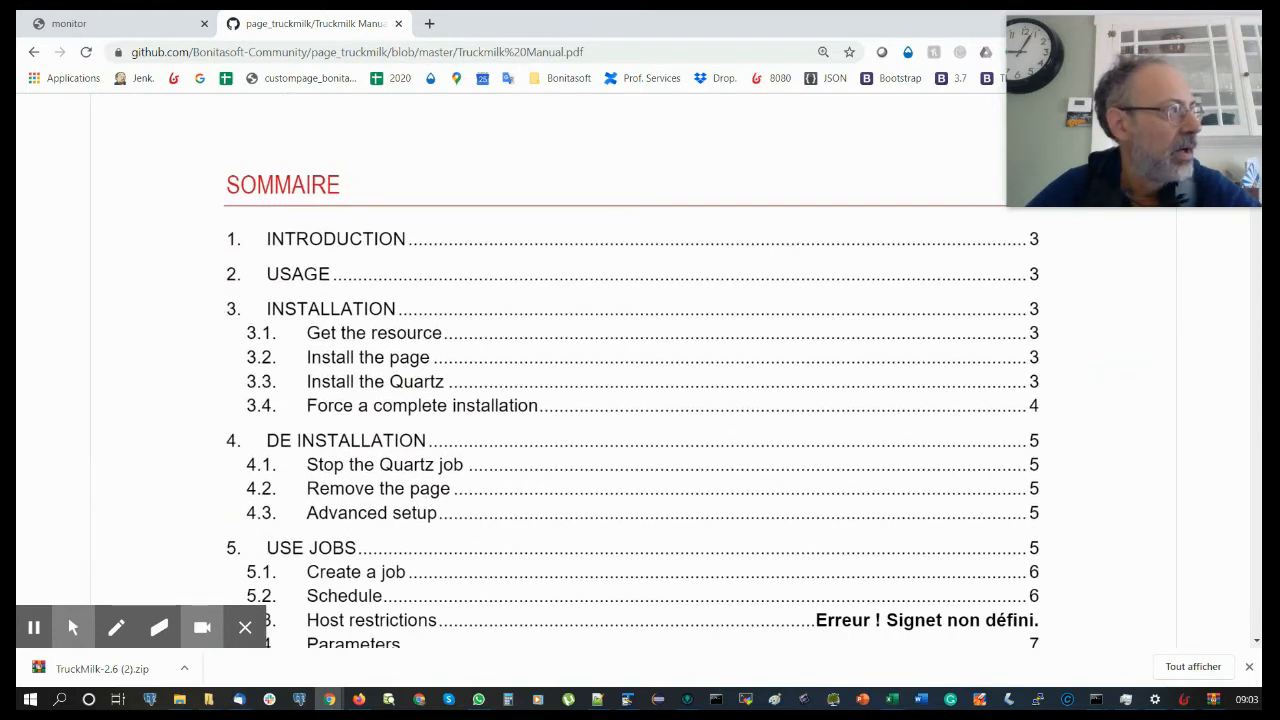
Step: Open the downloaded archive TruckMilk-2.6 (2).zip and go into its additionallib folder
click(100, 668)
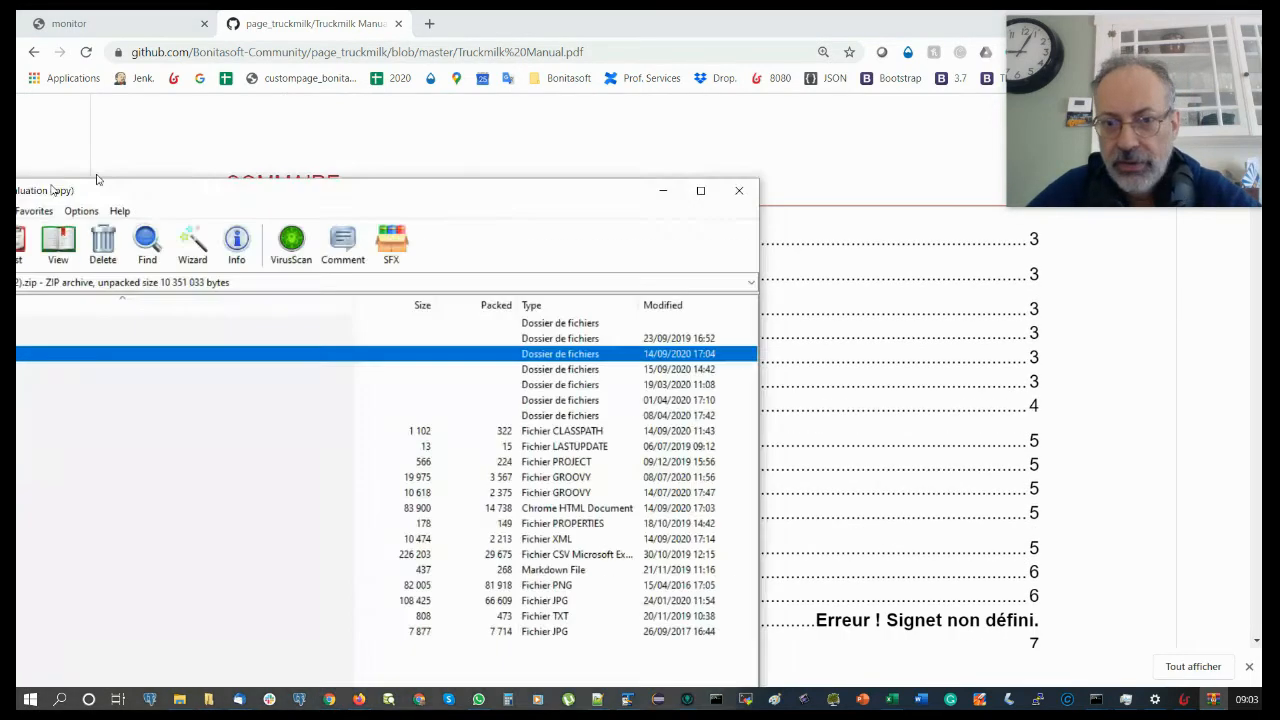
drag(347, 76, 289, 80)
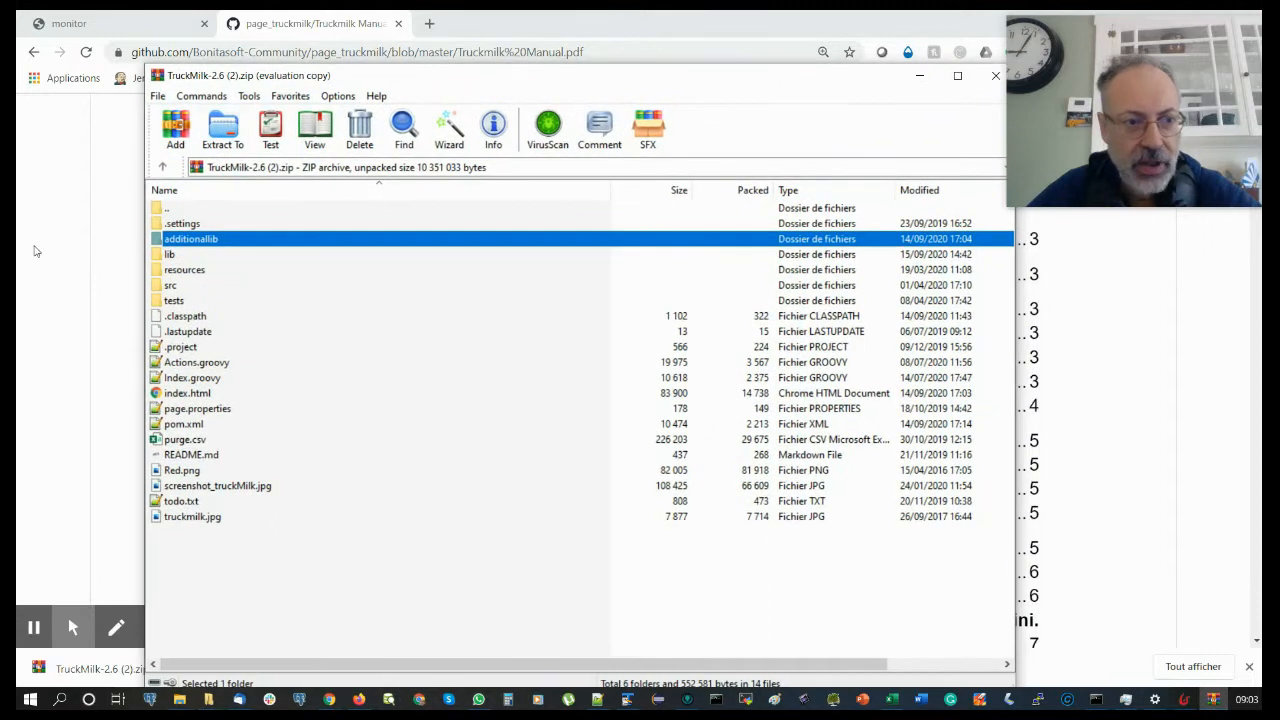
double_click(162, 243)
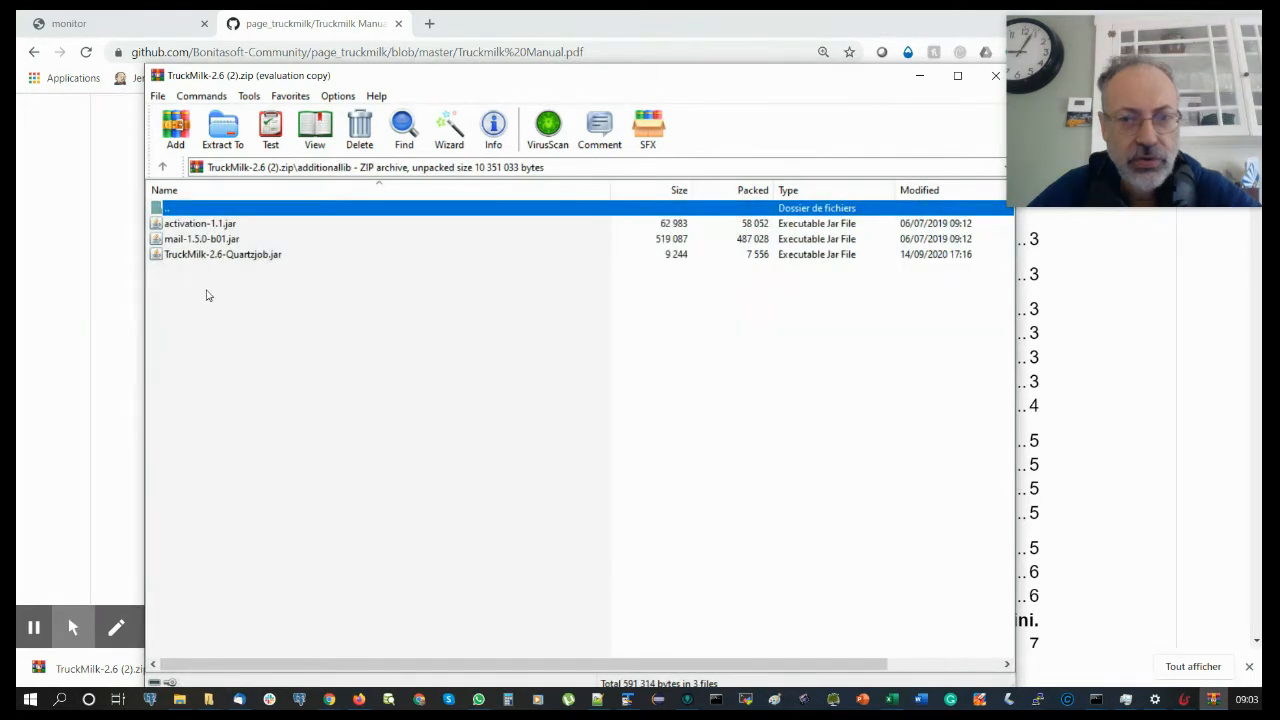
drag(386, 77, 305, 57)
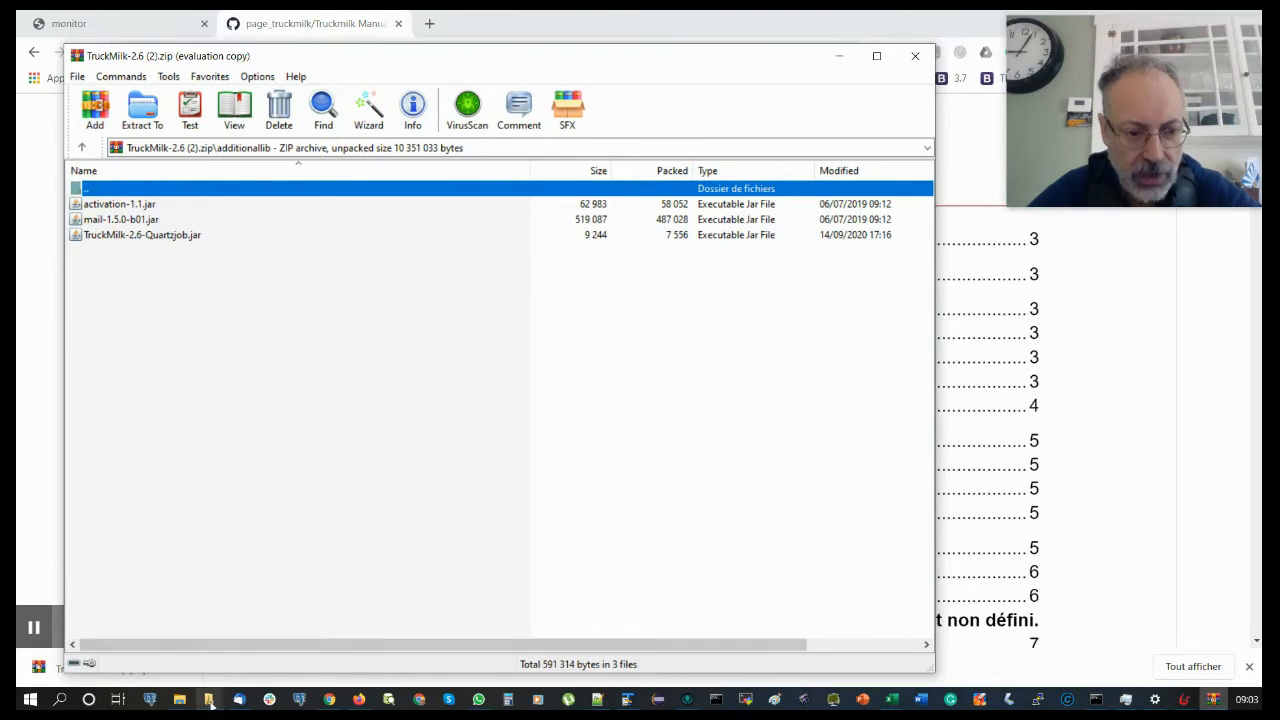
Step: Copy the three additionallib jar files into Tomcat's webapps\bonita\WEB-INF\lib folder in Explorer++, replacing the existing TruckMilk-2.6-Quartzjob.jar
mouse_move(210, 703)
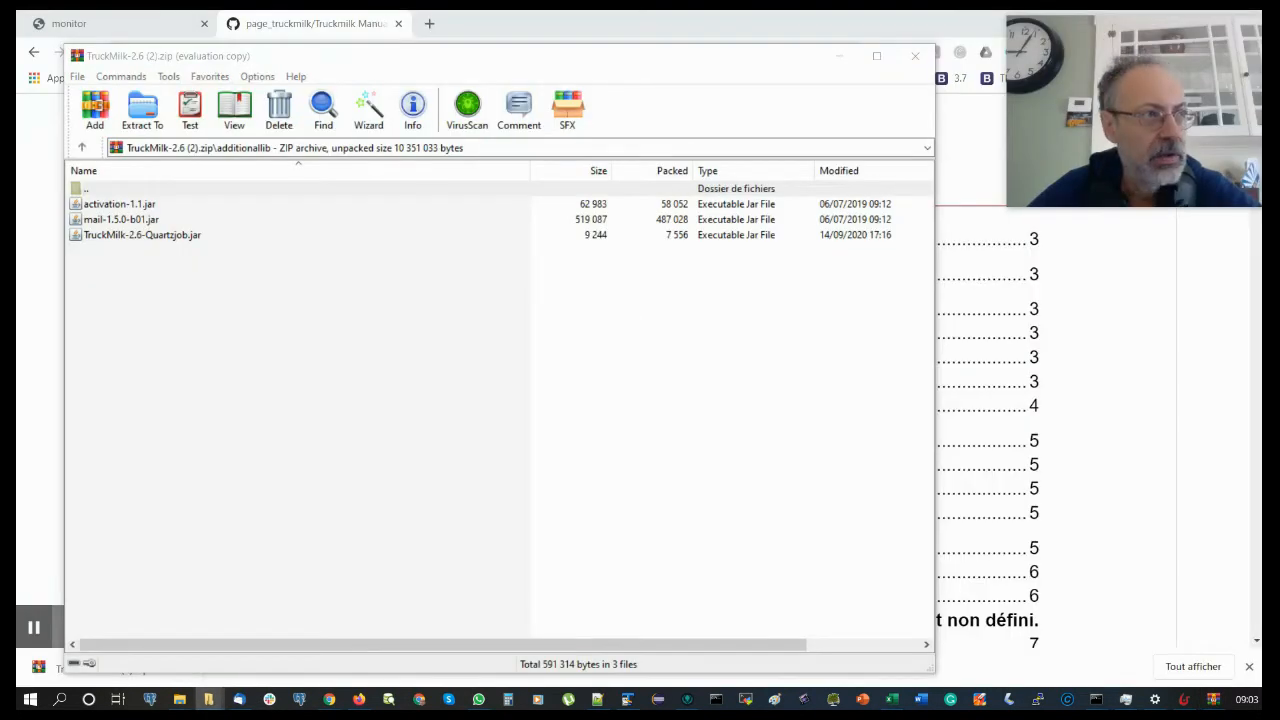
key(alt+Tab)
scroll(513, 328, up, 1)
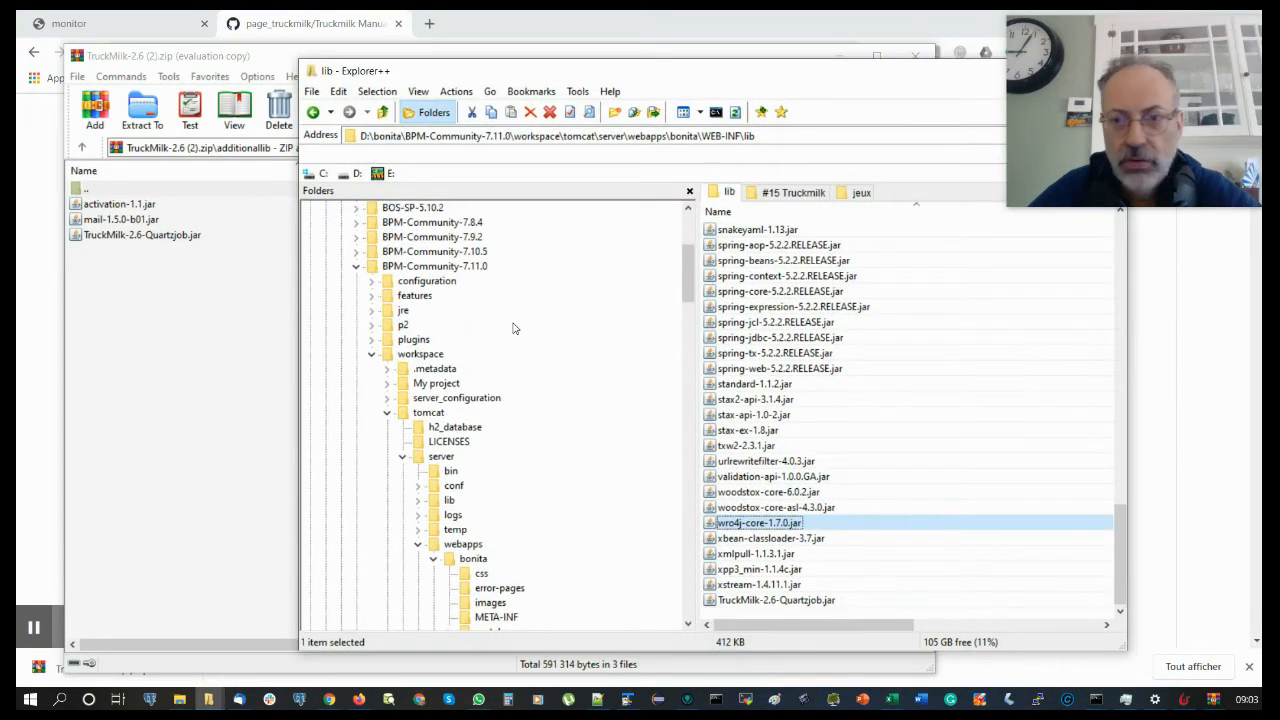
scroll(432, 276, down, 1)
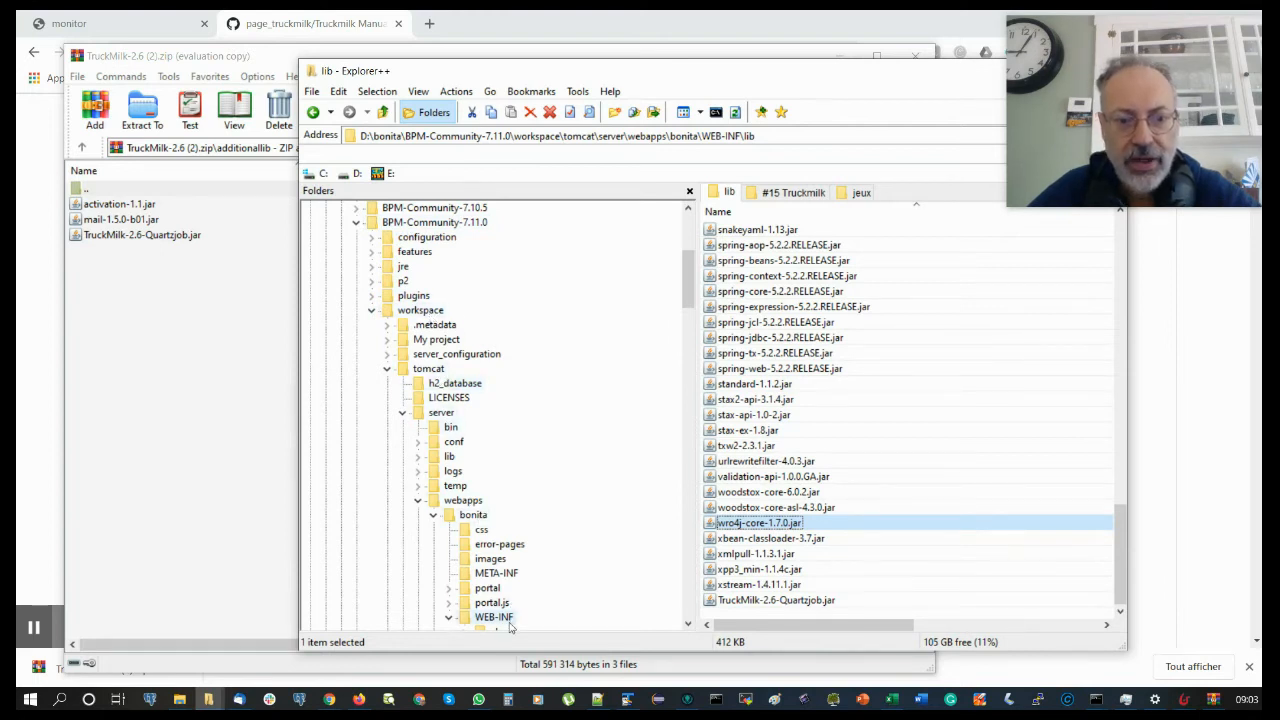
scroll(510, 620, down, 2)
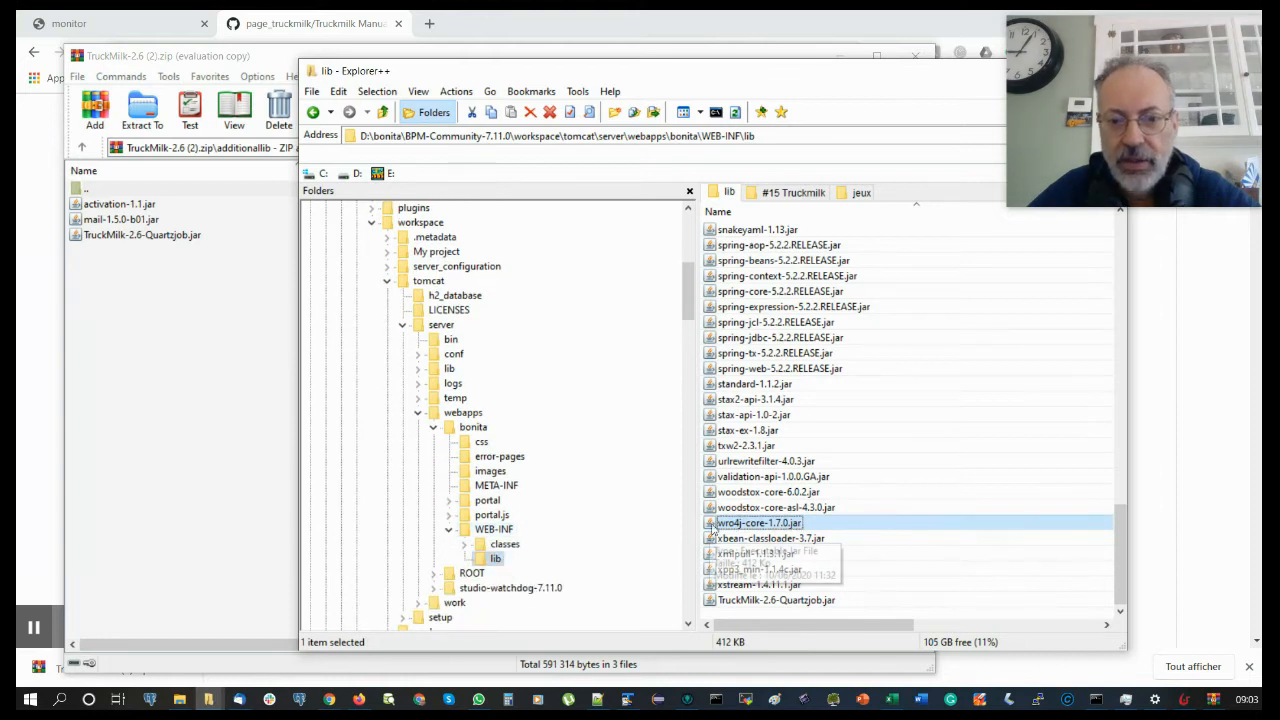
click(118, 204)
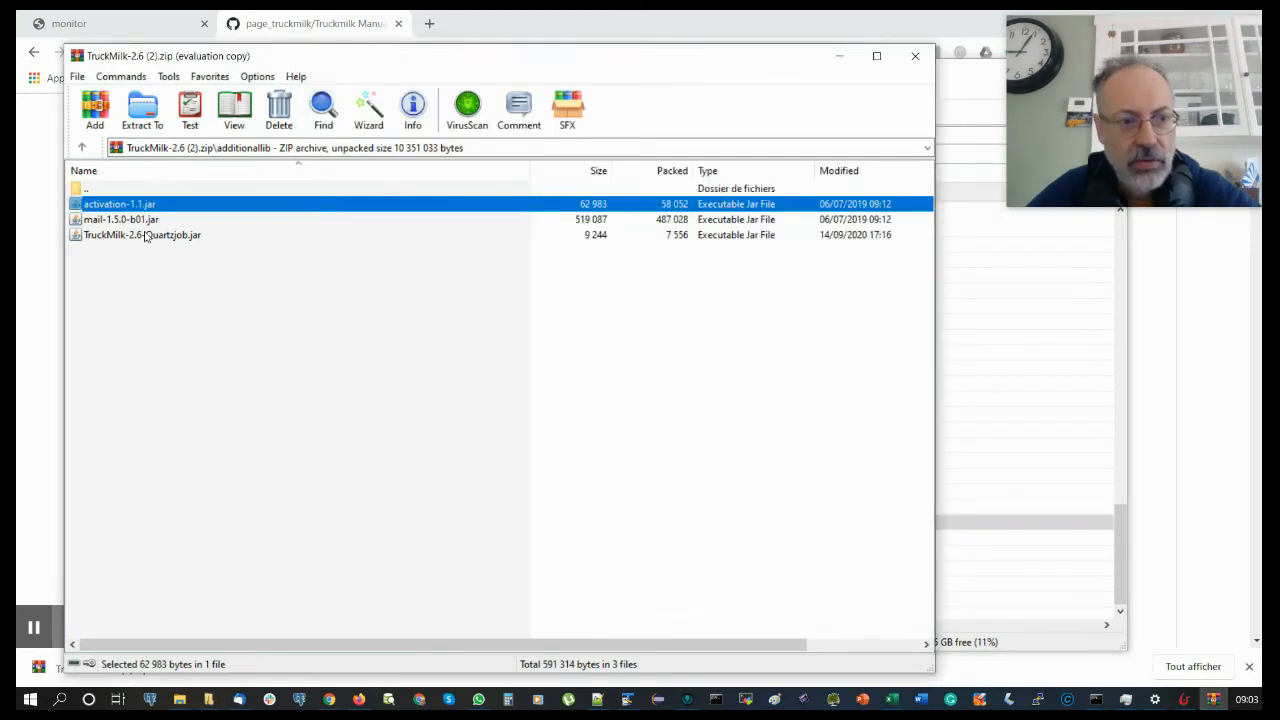
shift+click(145, 236)
drag(130, 226, 993, 505)
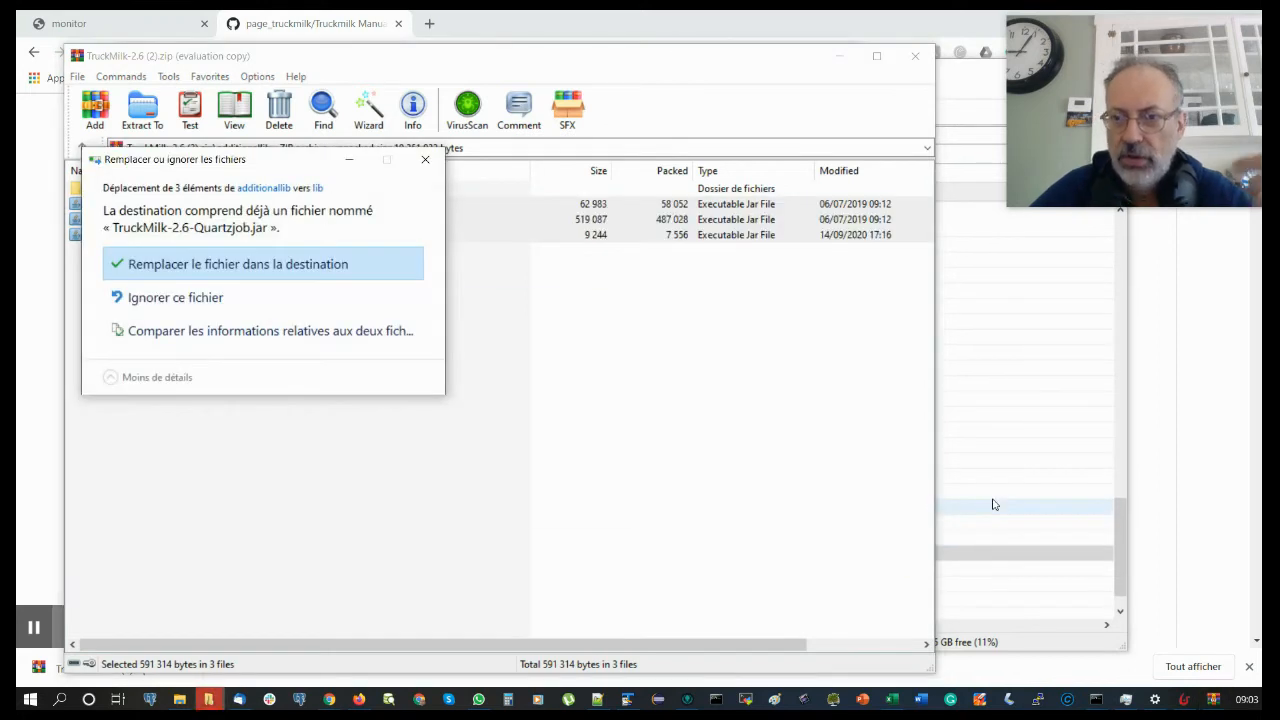
click(297, 266)
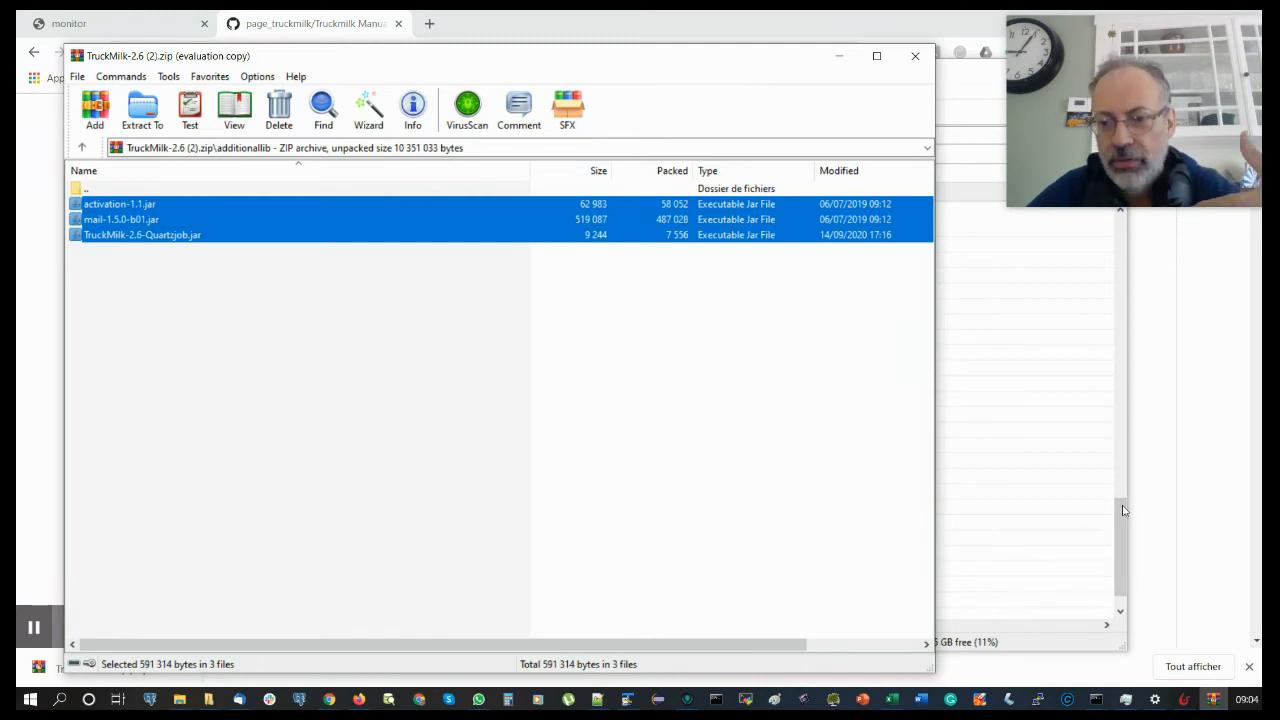
click(1091, 503)
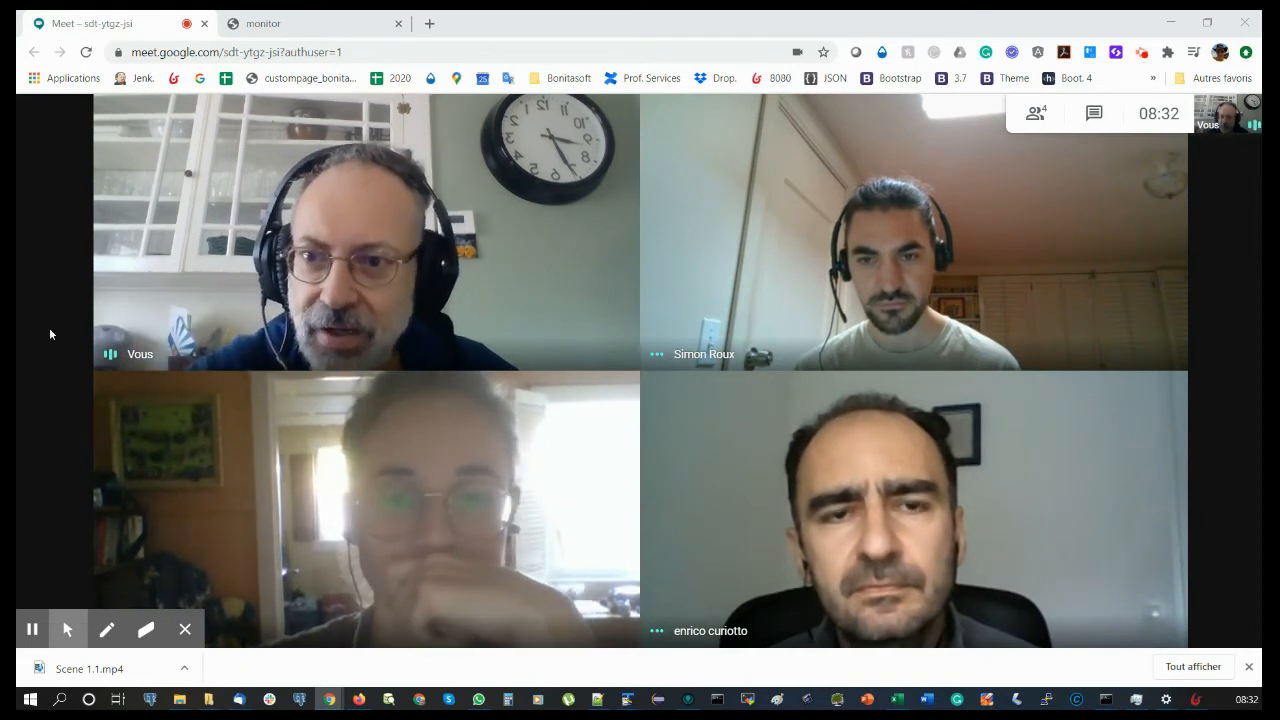
Step: Open new job registration on the Truckmilk monitor page and view the description of the Delete Cases (active and archived) plug-in
click(330, 26)
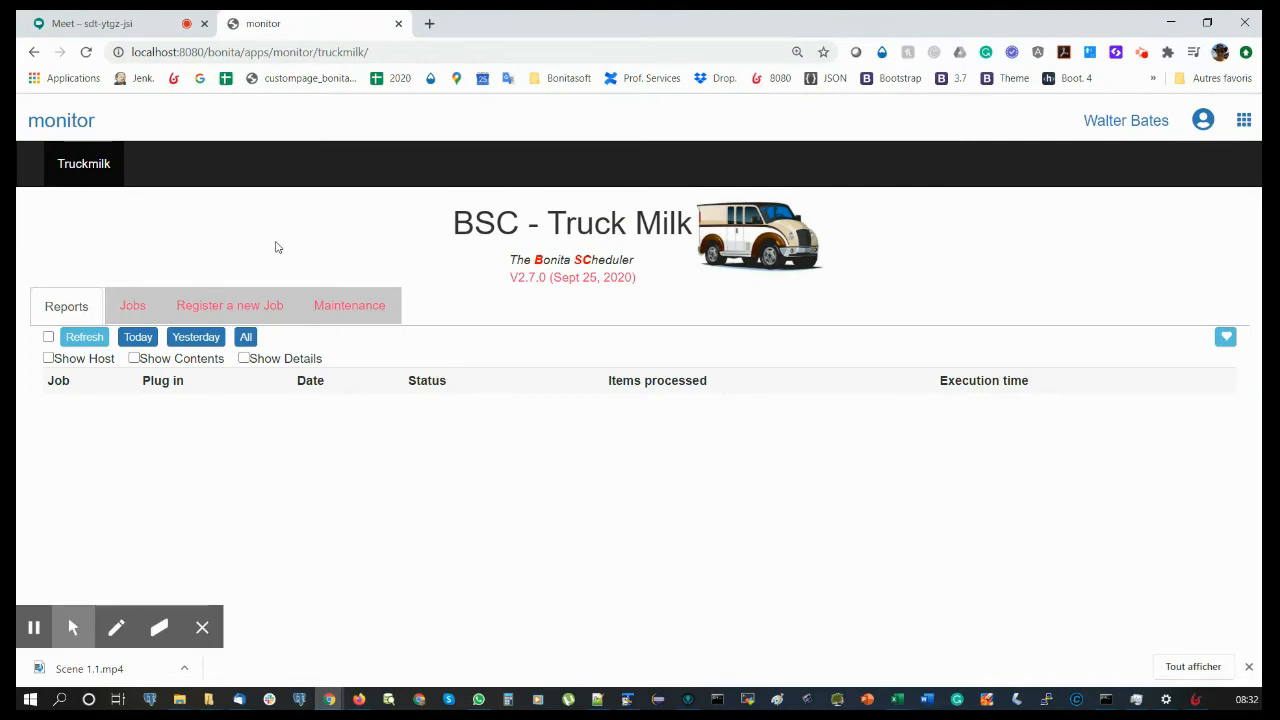
click(222, 305)
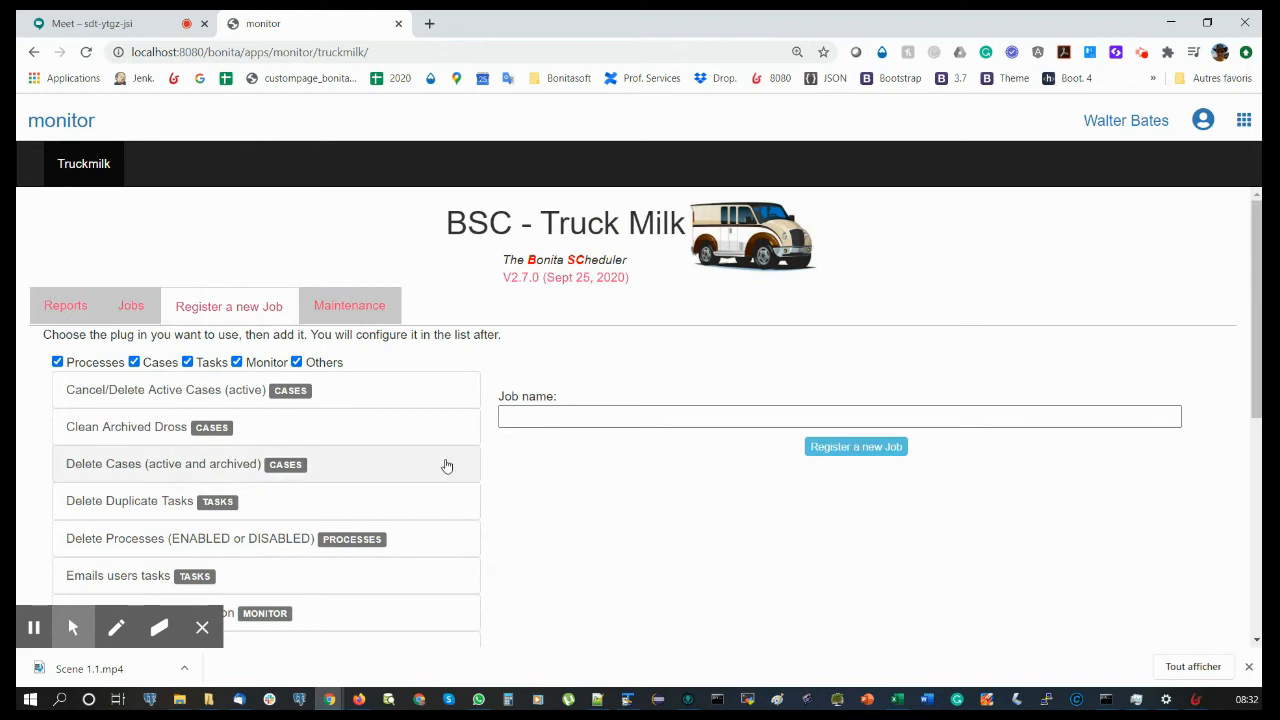
scroll(429, 409, down, 2)
scroll(411, 374, down, 1)
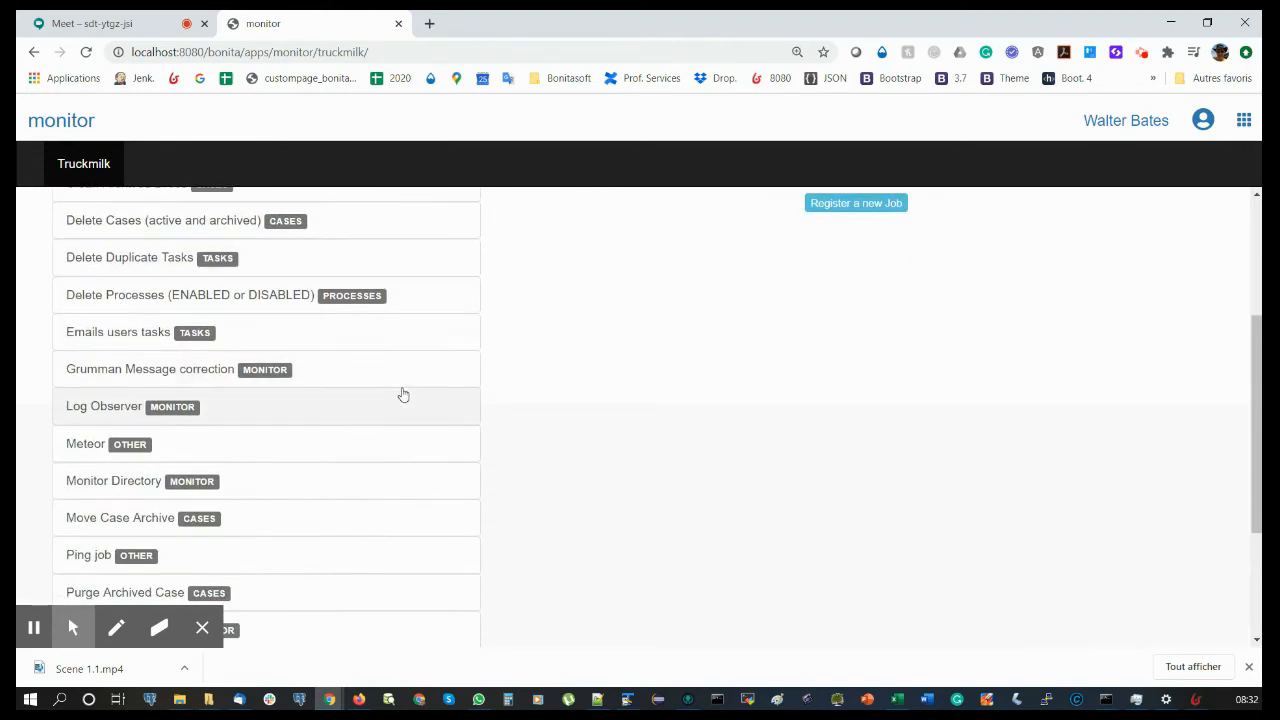
scroll(403, 394, up, 1)
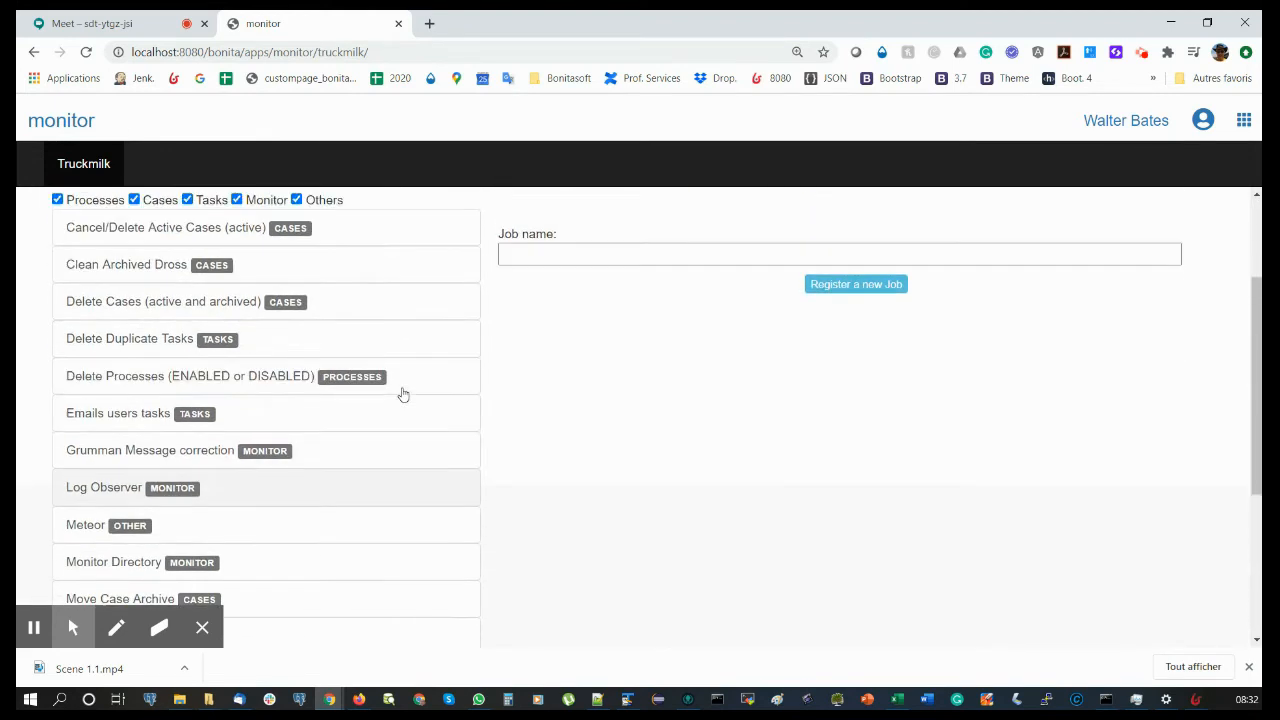
click(66, 312)
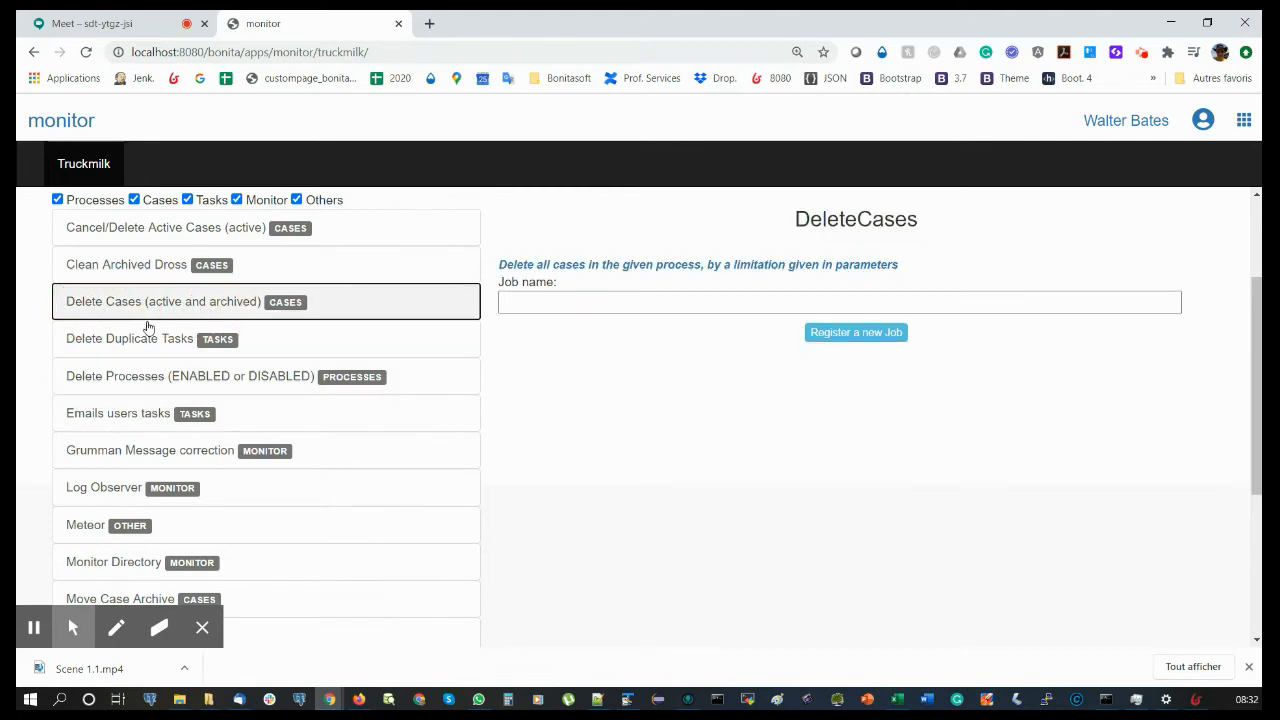
Step: Select the Emails users tasks plug-in for the new job and look through the remaining plug-ins
scroll(112, 344, down, 1)
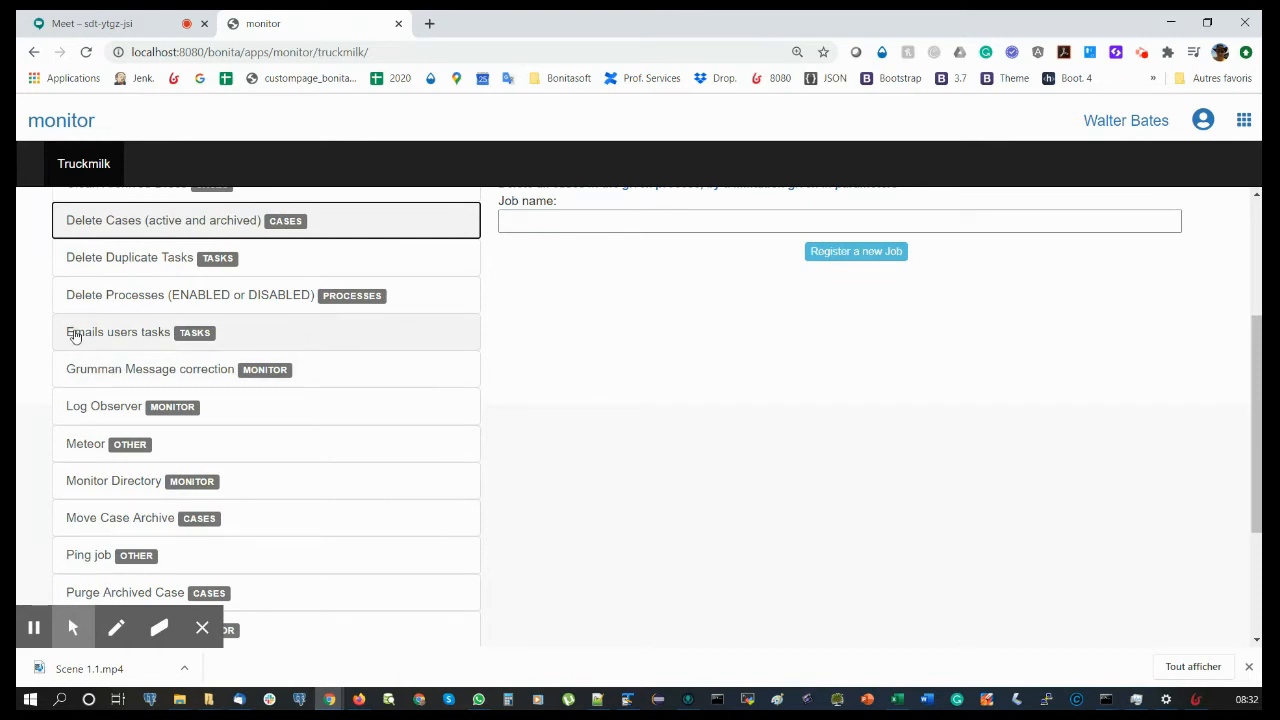
click(76, 336)
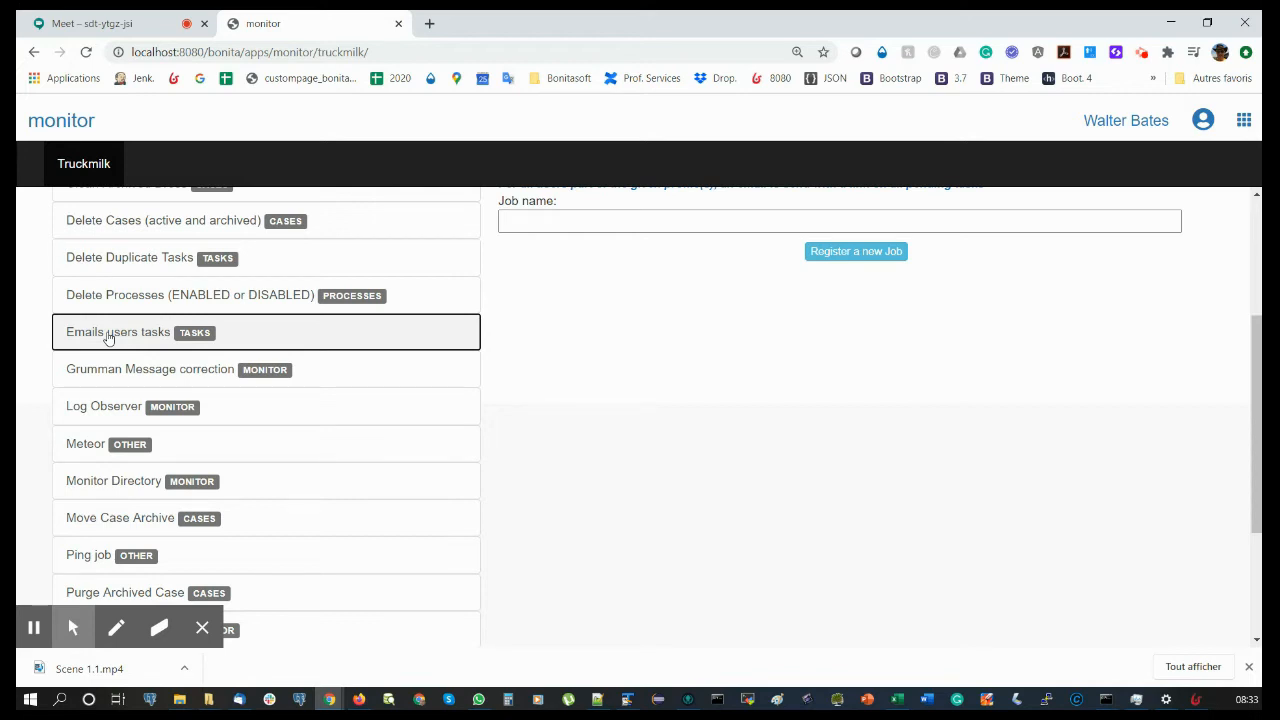
scroll(109, 337, down, 3)
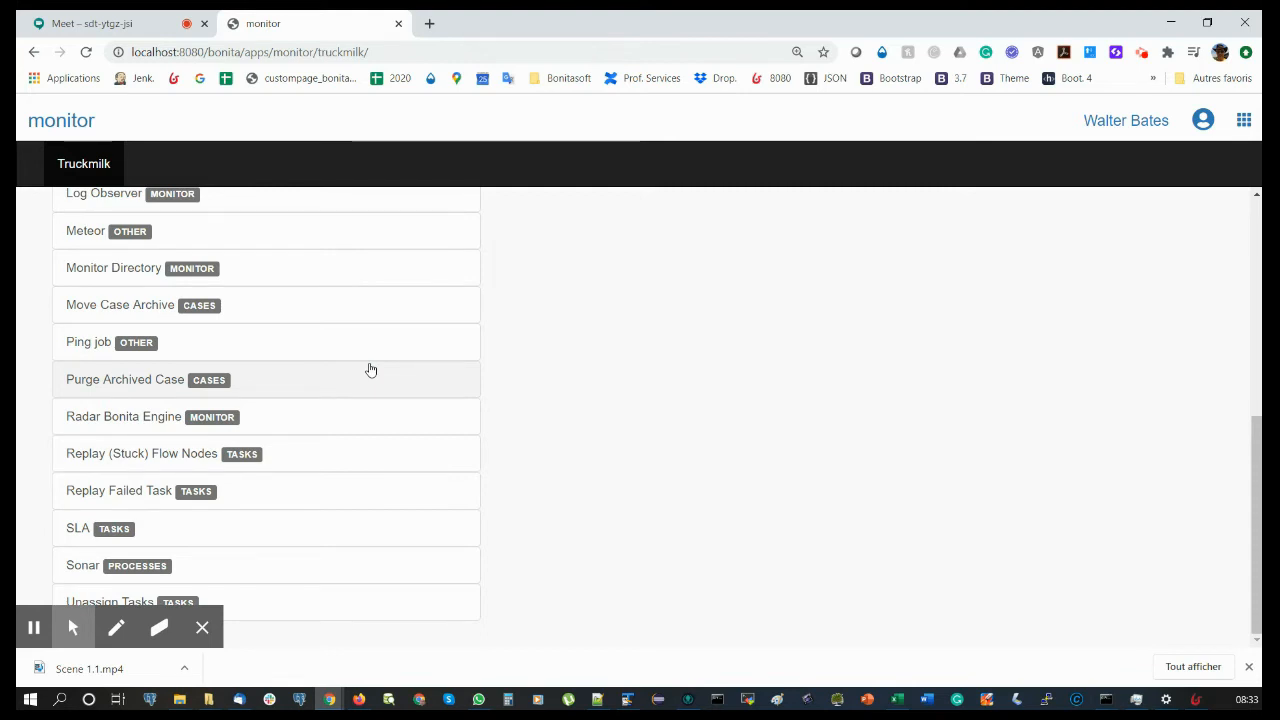
click(115, 28)
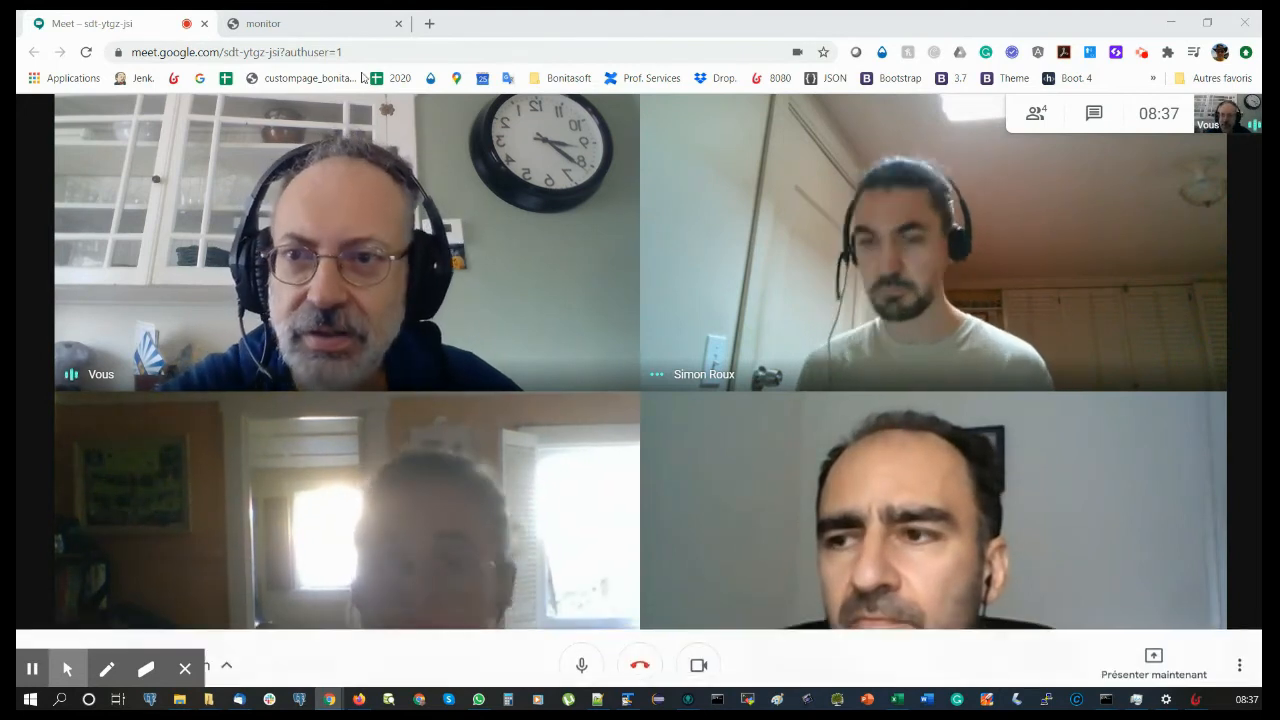
click(334, 28)
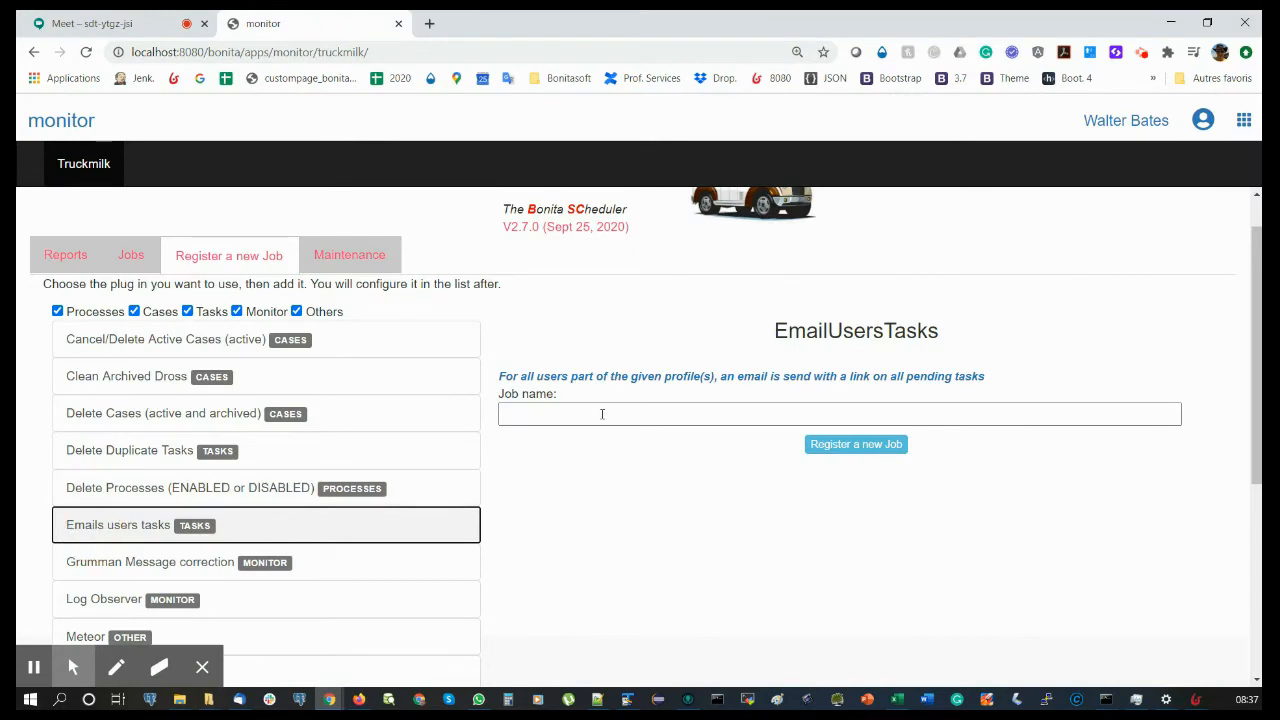
Step: Register the new job under the name myEmailEvery Day and display it in the jobs list
click(610, 411)
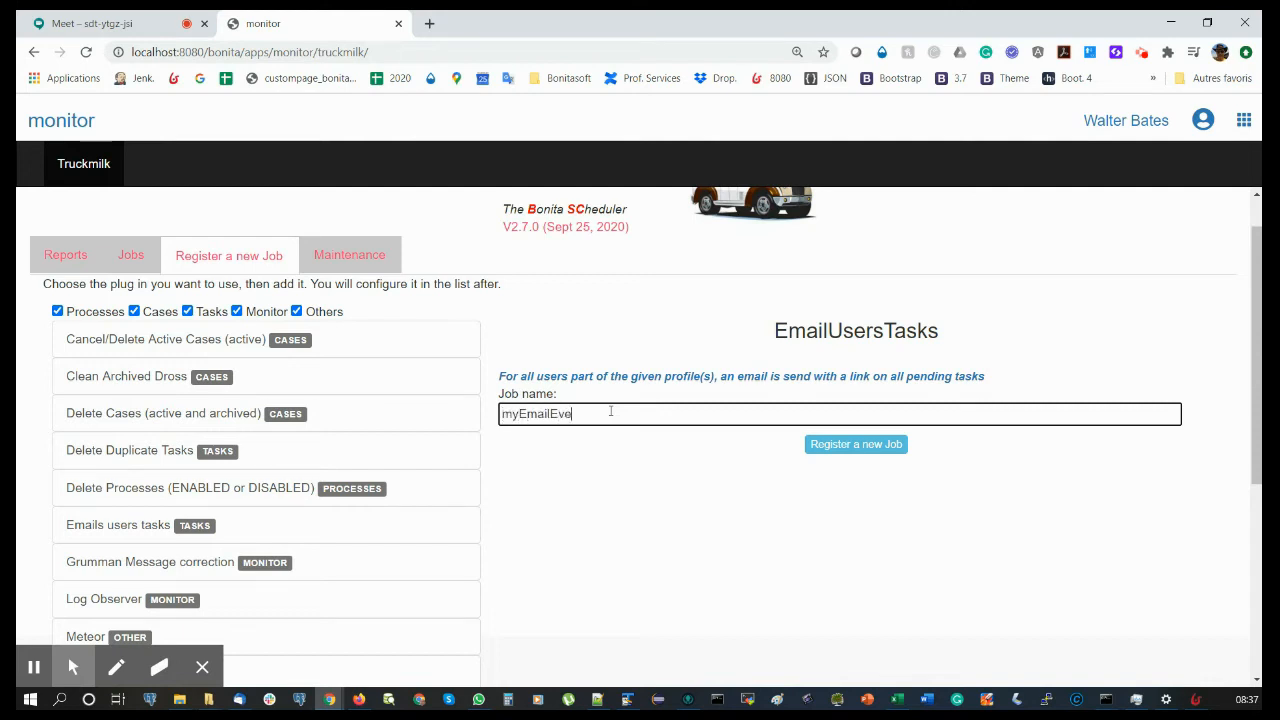
text(Day)
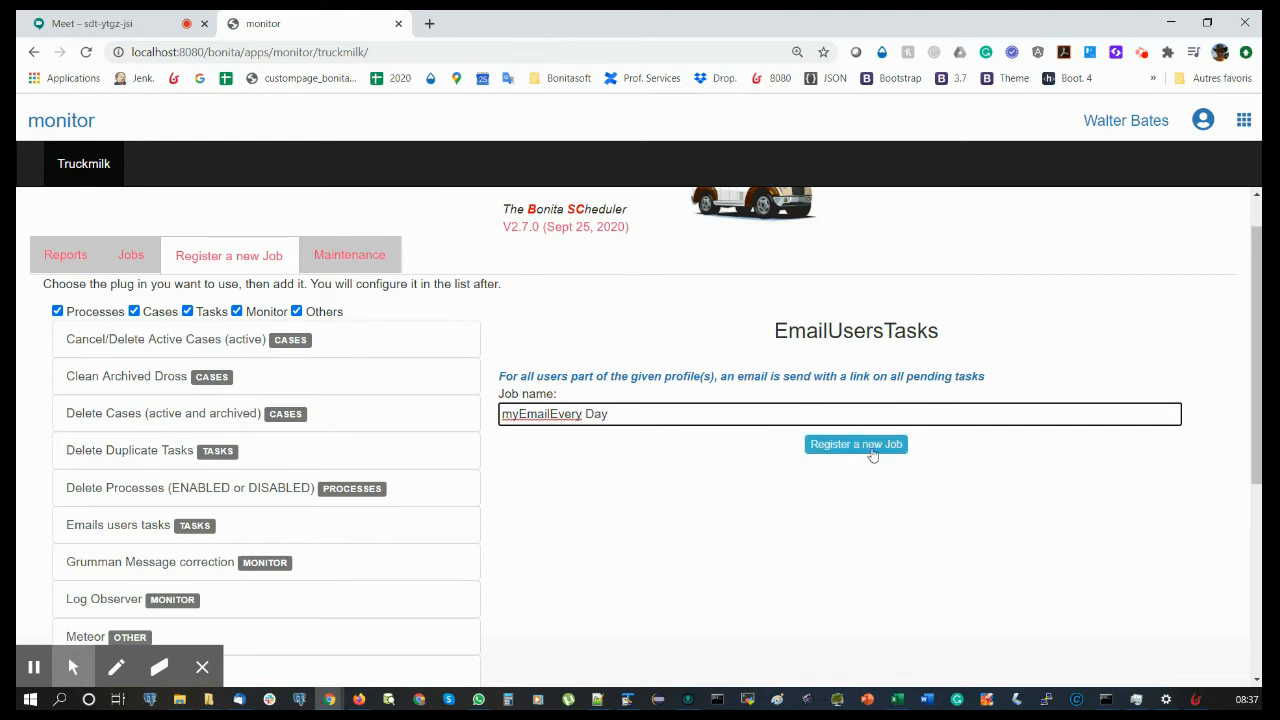
click(856, 444)
click(131, 255)
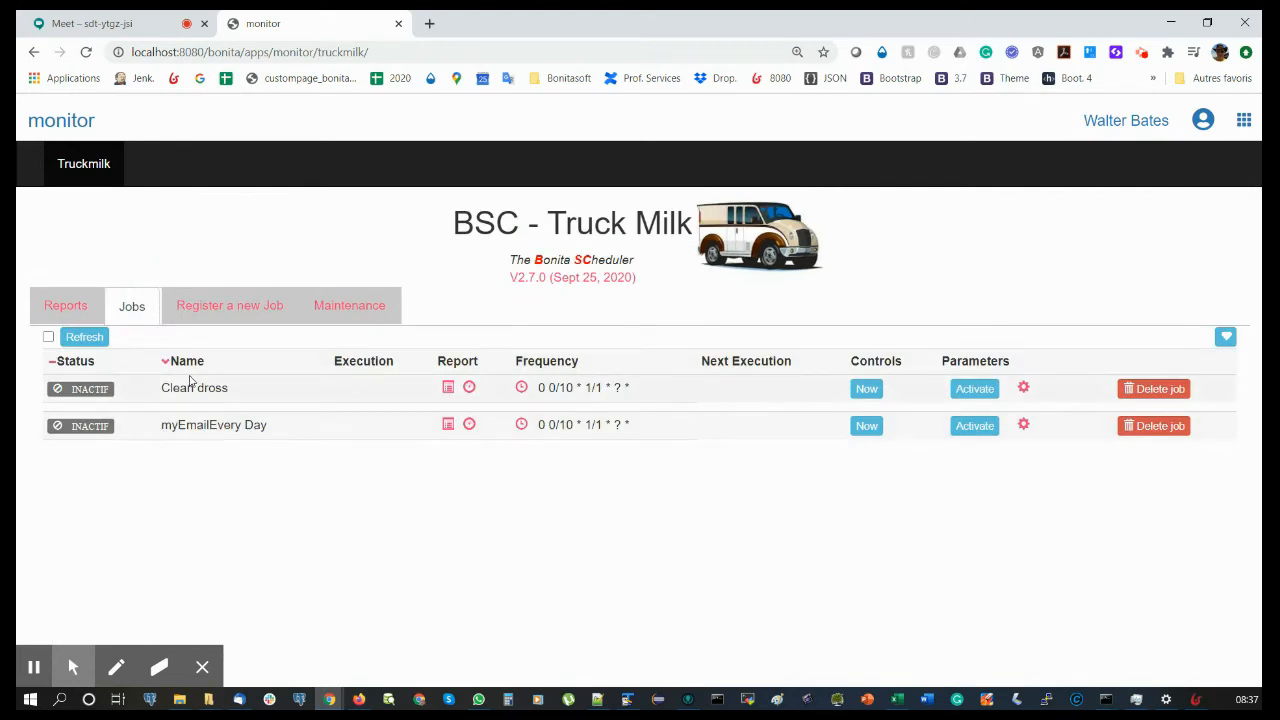
drag(196, 428, 294, 431)
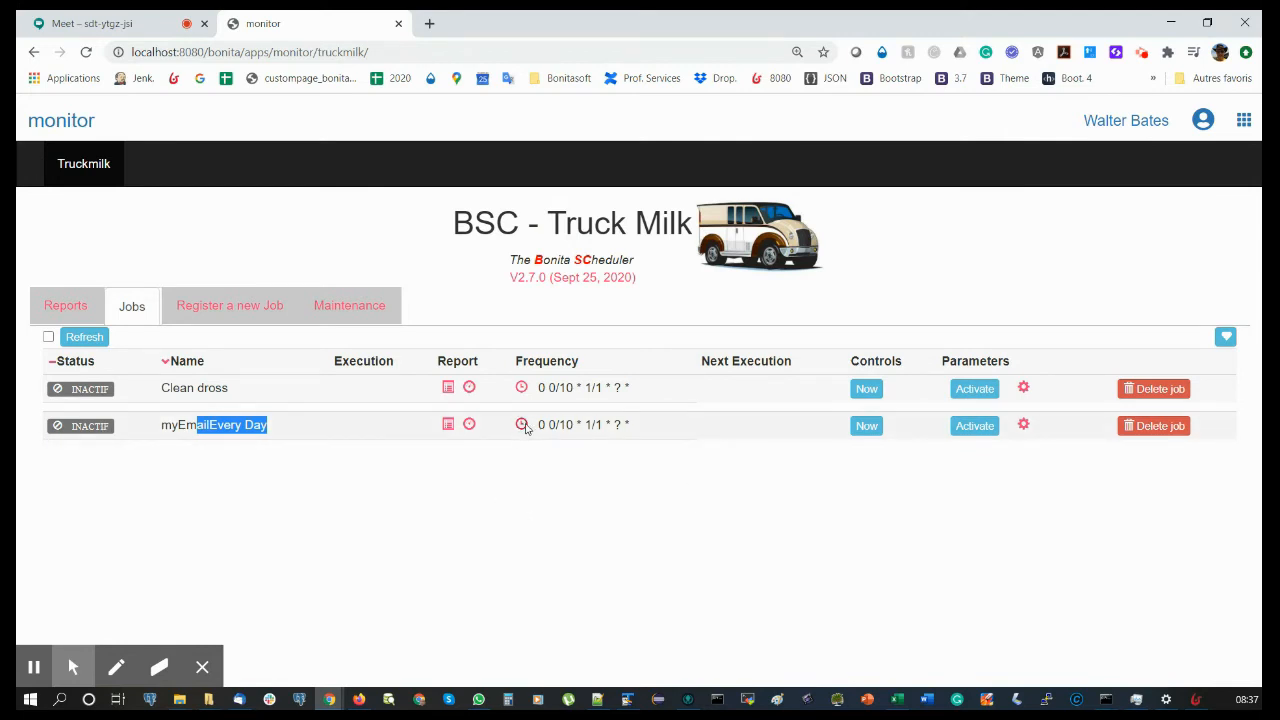
Step: Set the schedule of the myEmailEvery Day job to the usual frequency Every day, 3H am, and update the job
click(521, 425)
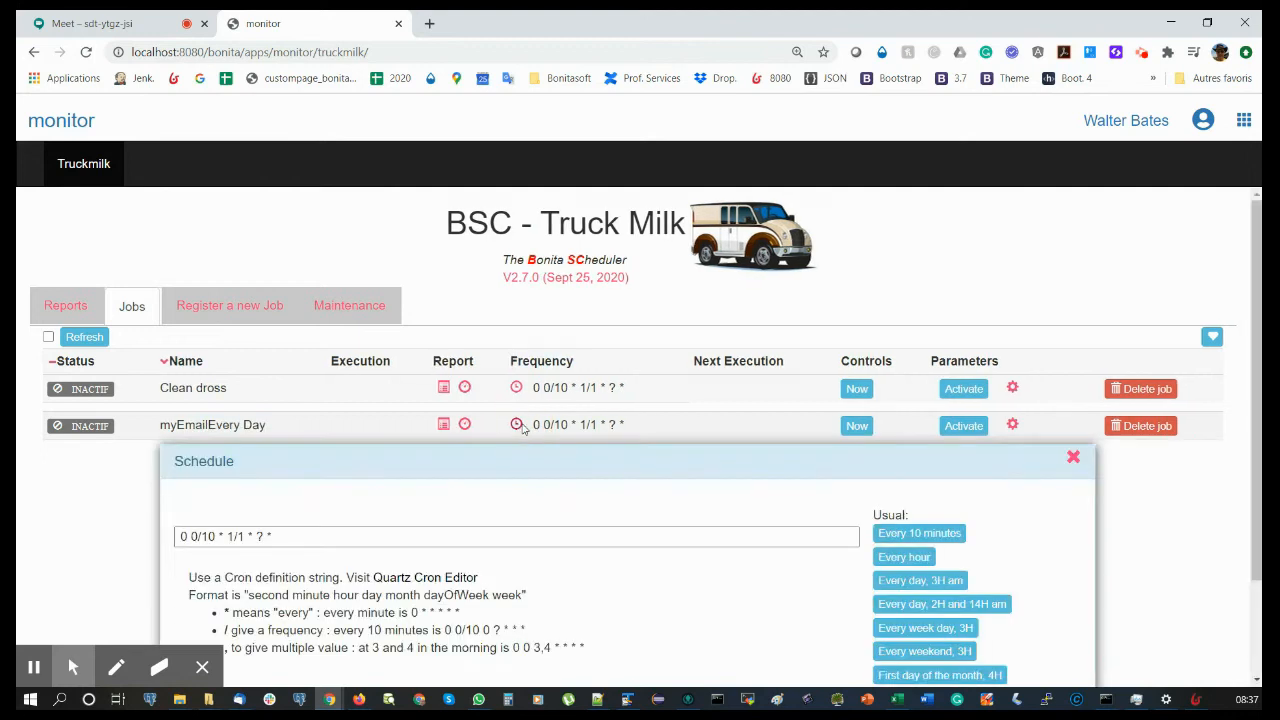
scroll(478, 530, down, 1)
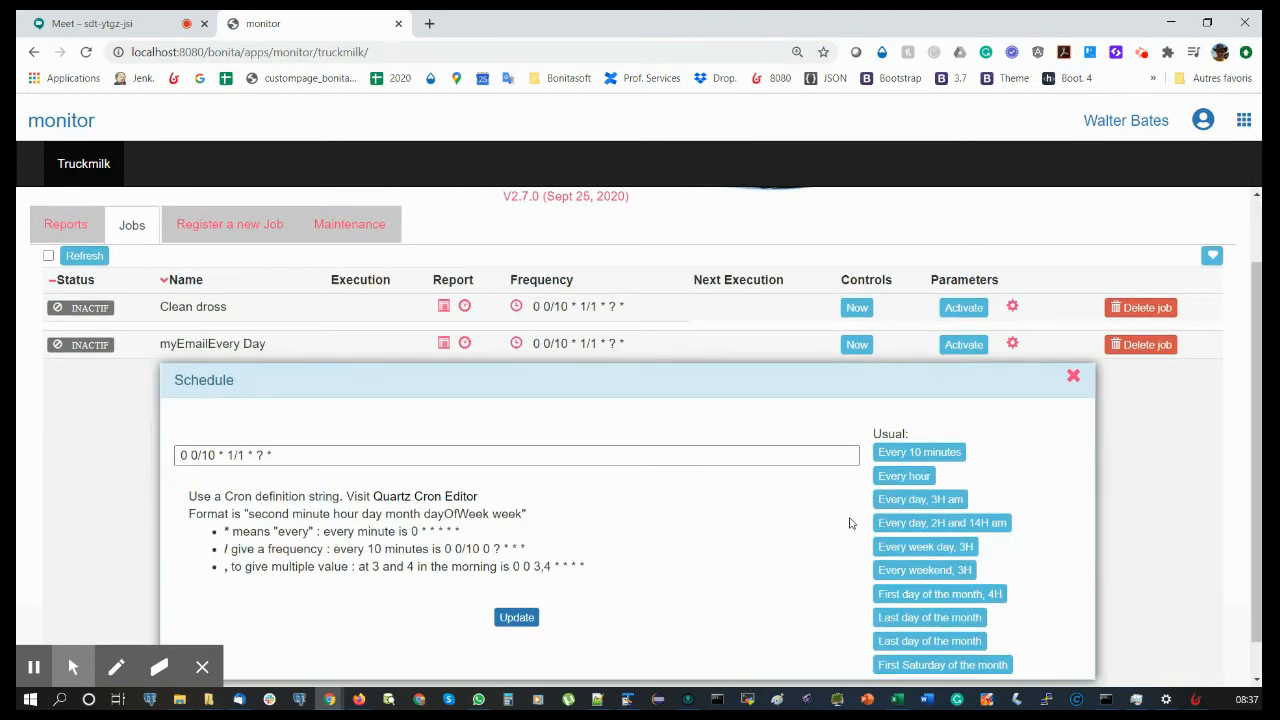
click(920, 503)
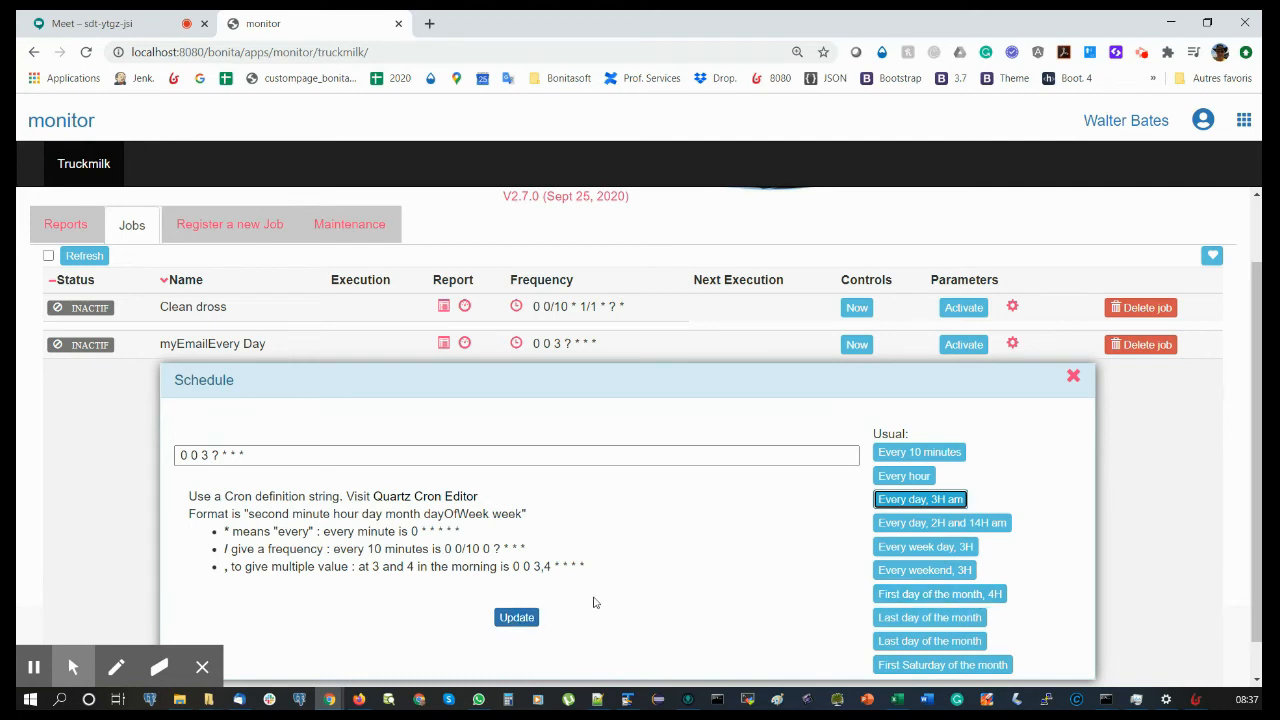
click(517, 618)
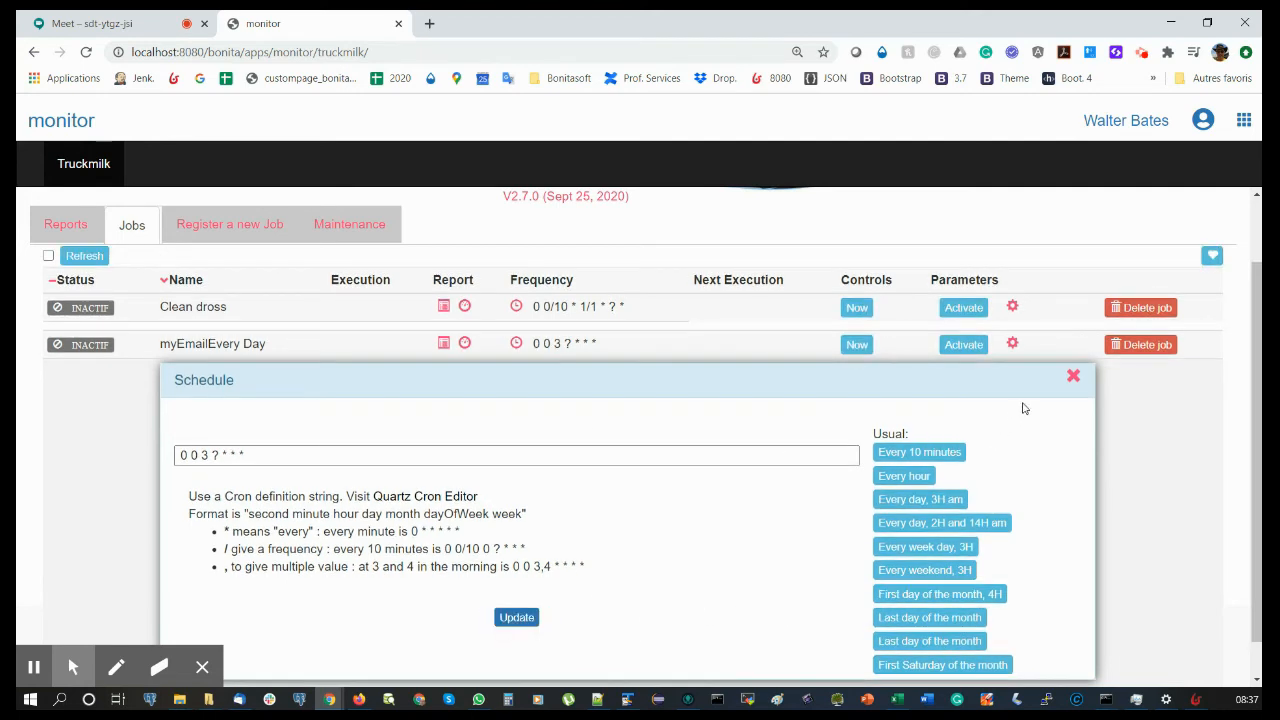
click(1073, 376)
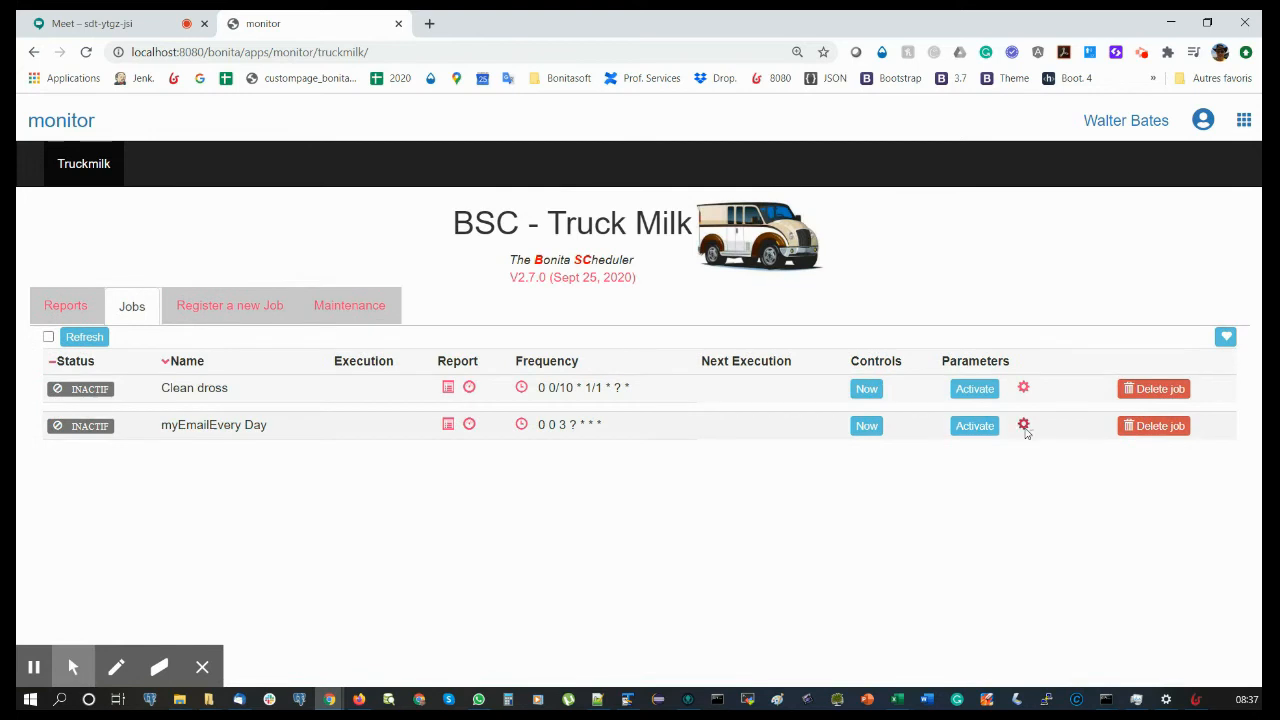
Step: Open the parameters of the myEmailEvery Day job, review its SMTP and email settings, and update the job
click(1023, 425)
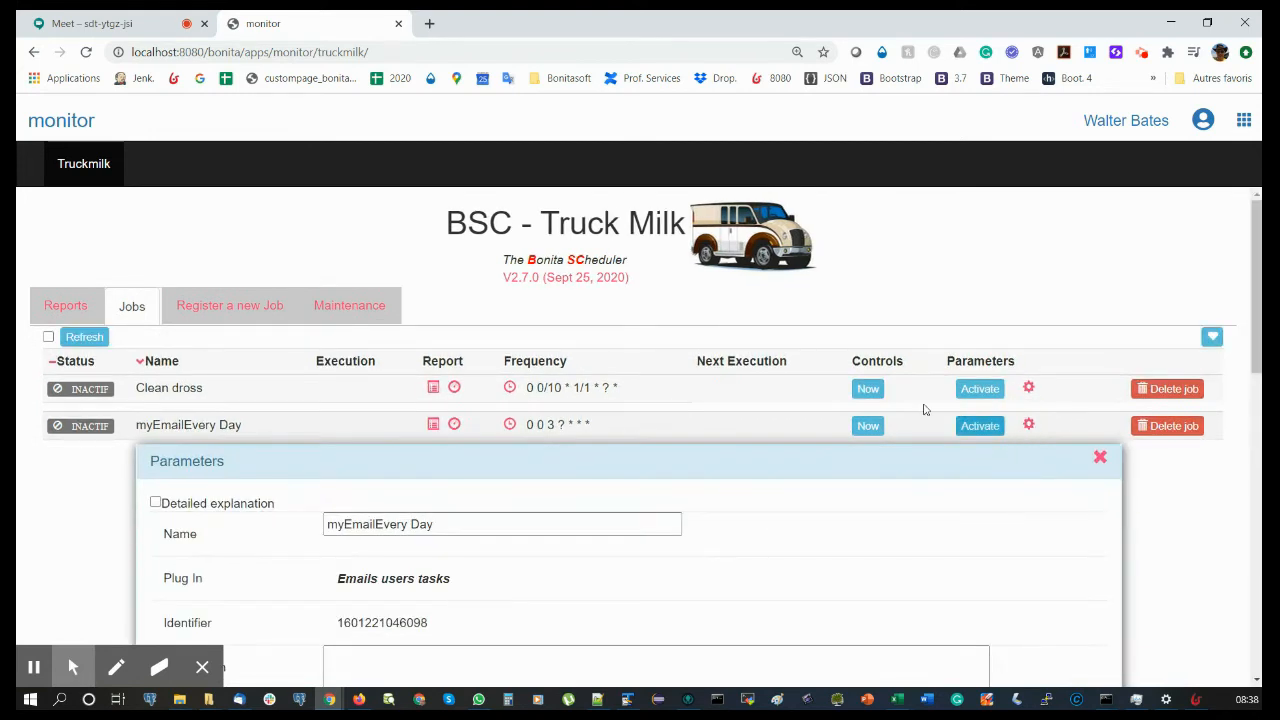
scroll(900, 370, down, 3)
scroll(862, 375, down, 4)
scroll(856, 370, down, 2)
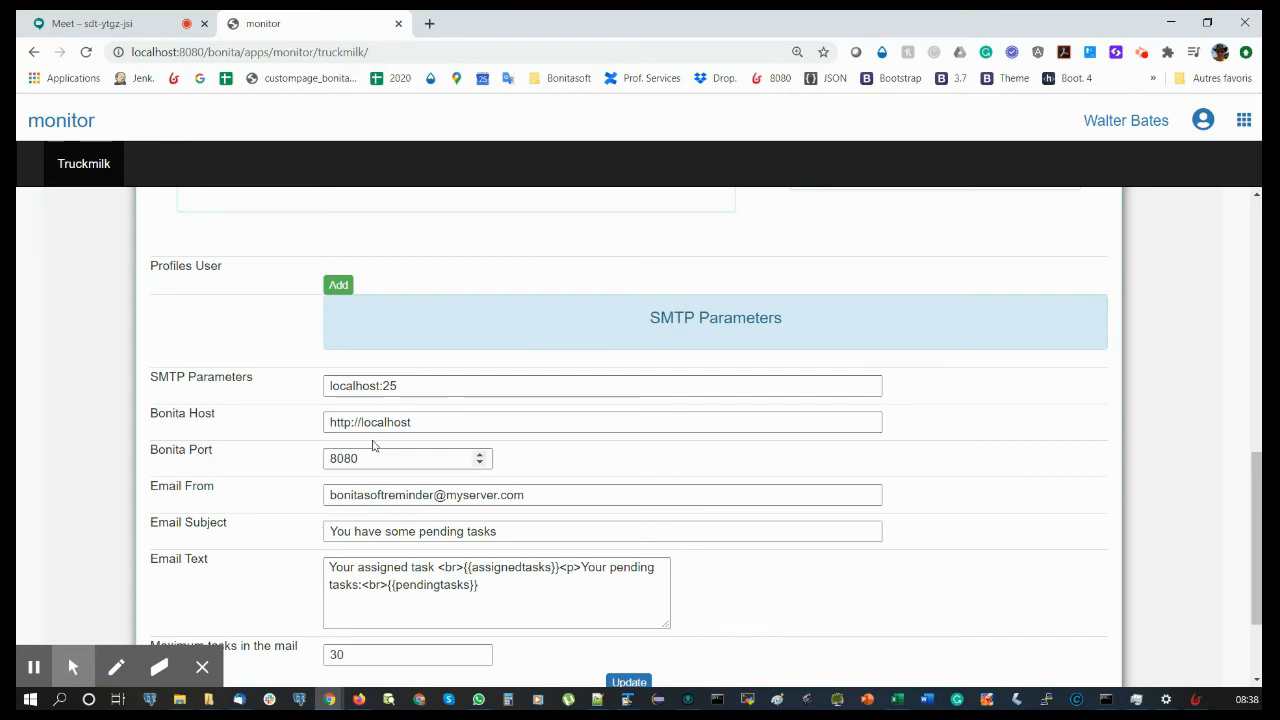
scroll(233, 415, down, 3)
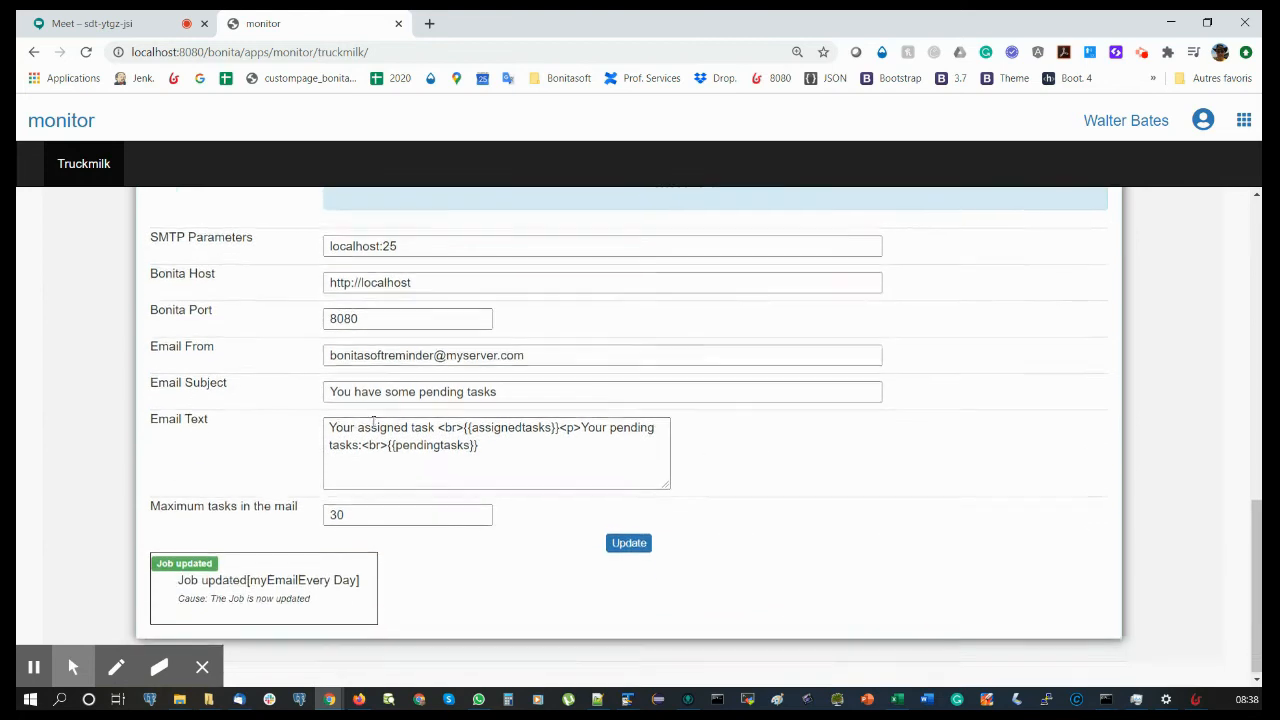
click(528, 356)
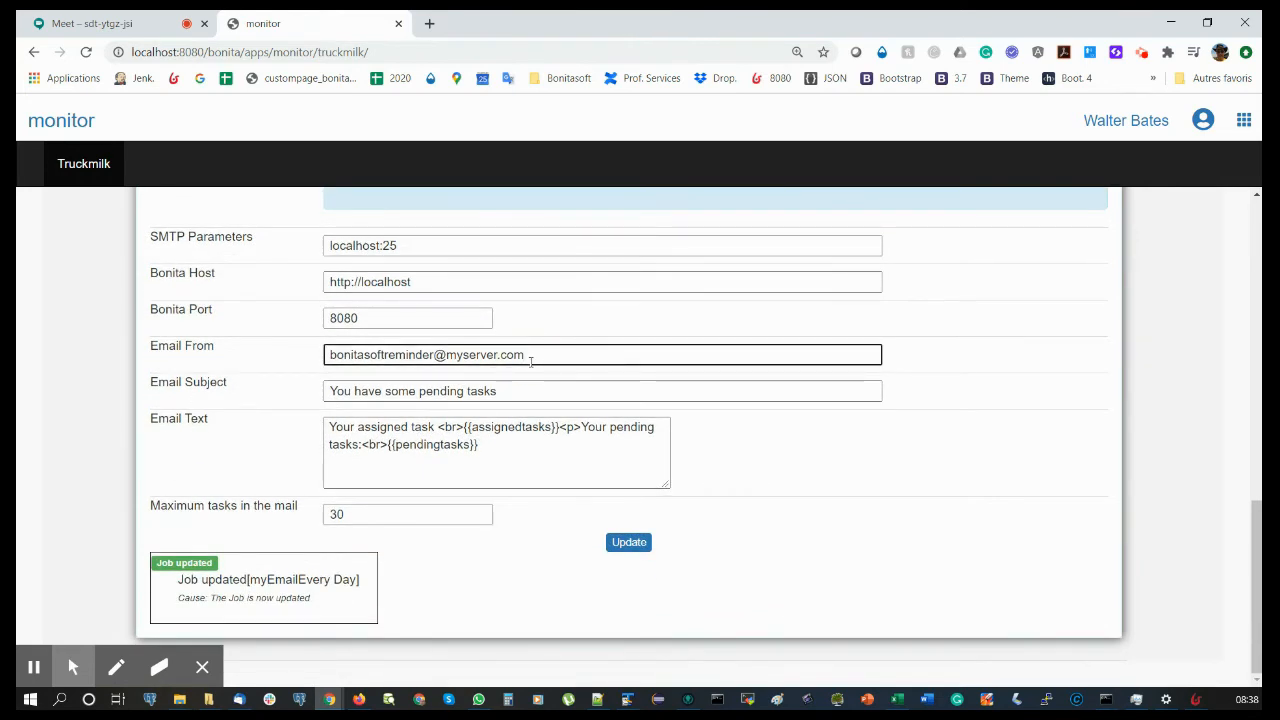
click(501, 391)
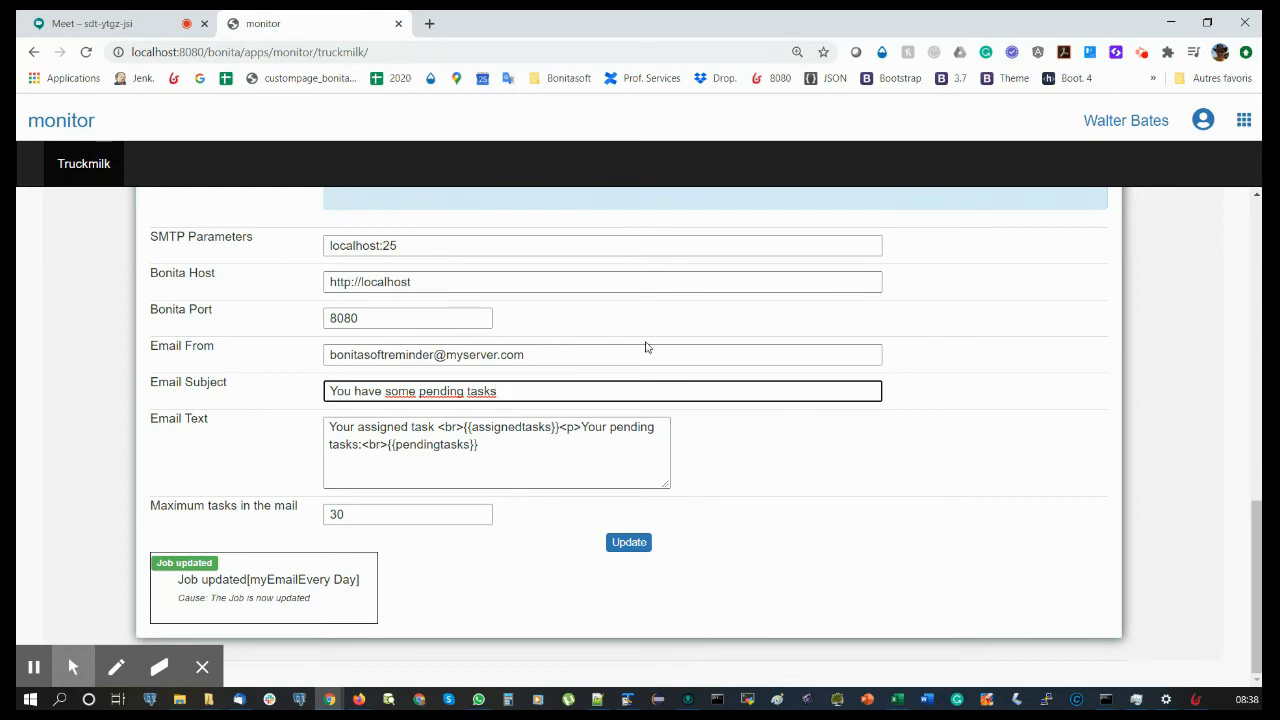
scroll(645, 347, up, 1)
click(646, 624)
Step: Examine the Limitation options for stopping the myEmailEvery Day job after x items processed or x minutes
scroll(929, 463, up, 4)
scroll(1050, 366, up, 4)
scroll(1057, 377, down, 3)
drag(798, 493, 871, 491)
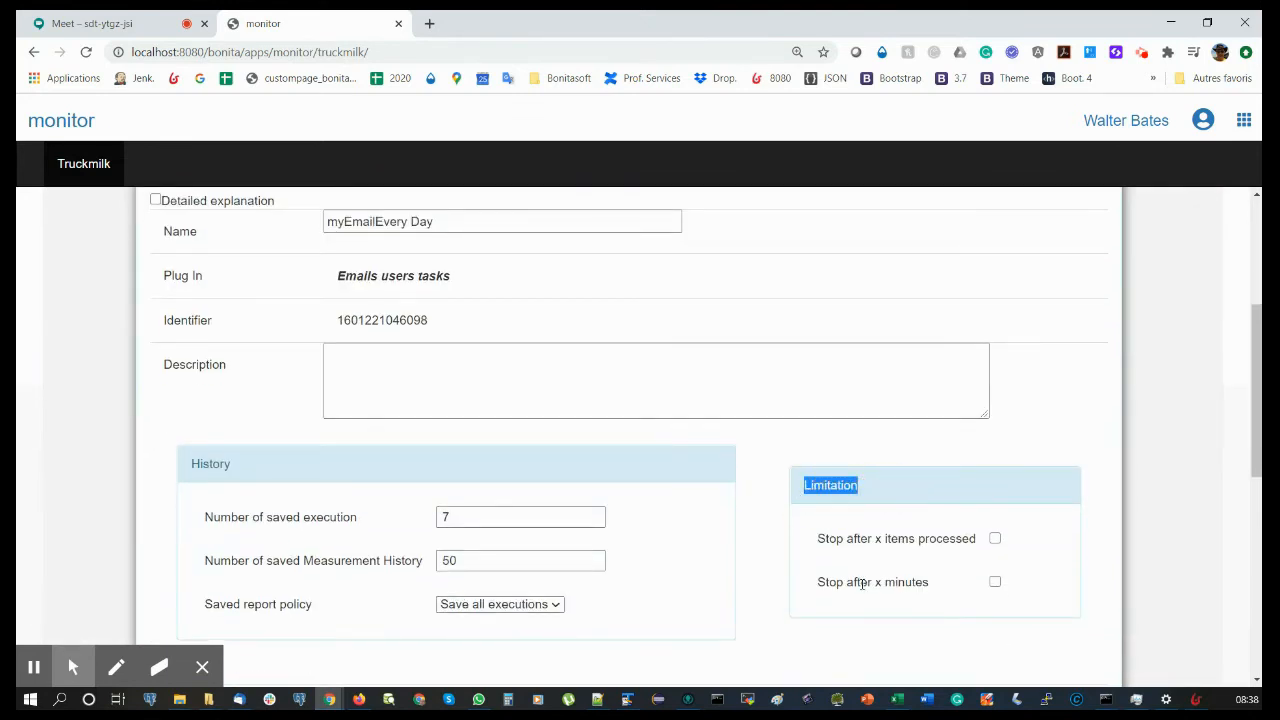
drag(839, 583, 936, 604)
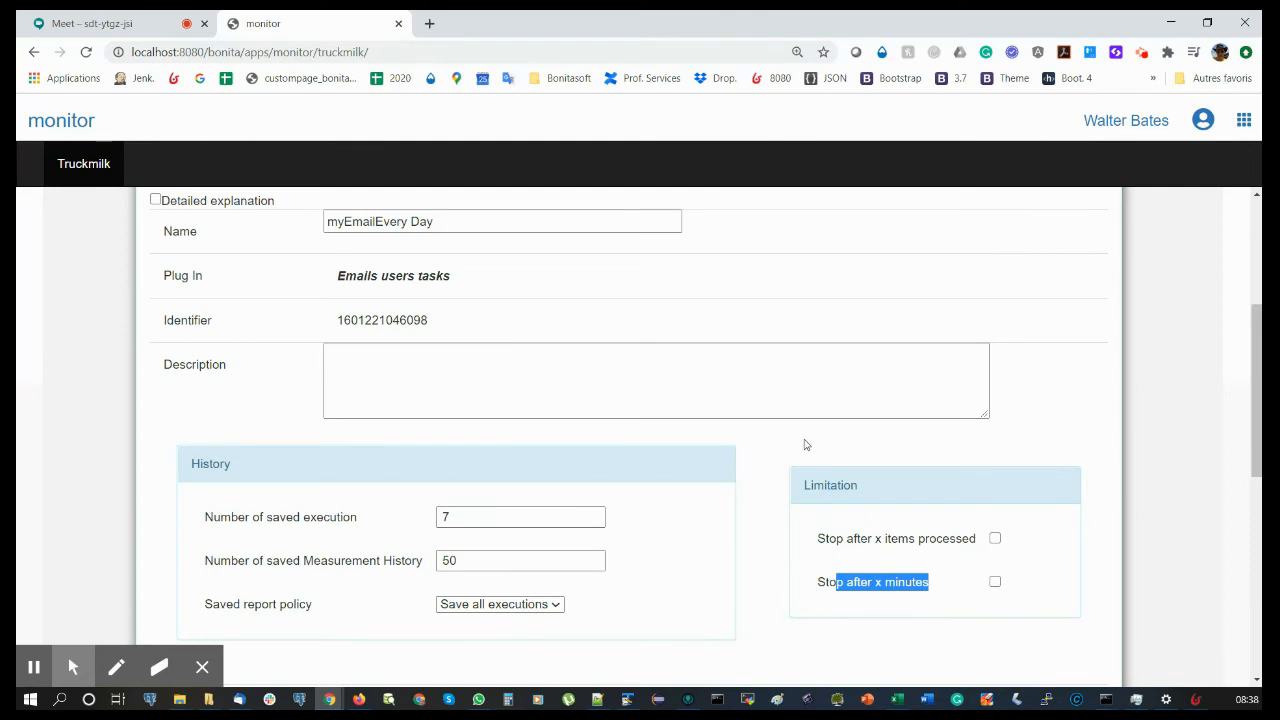
scroll(806, 444, up, 3)
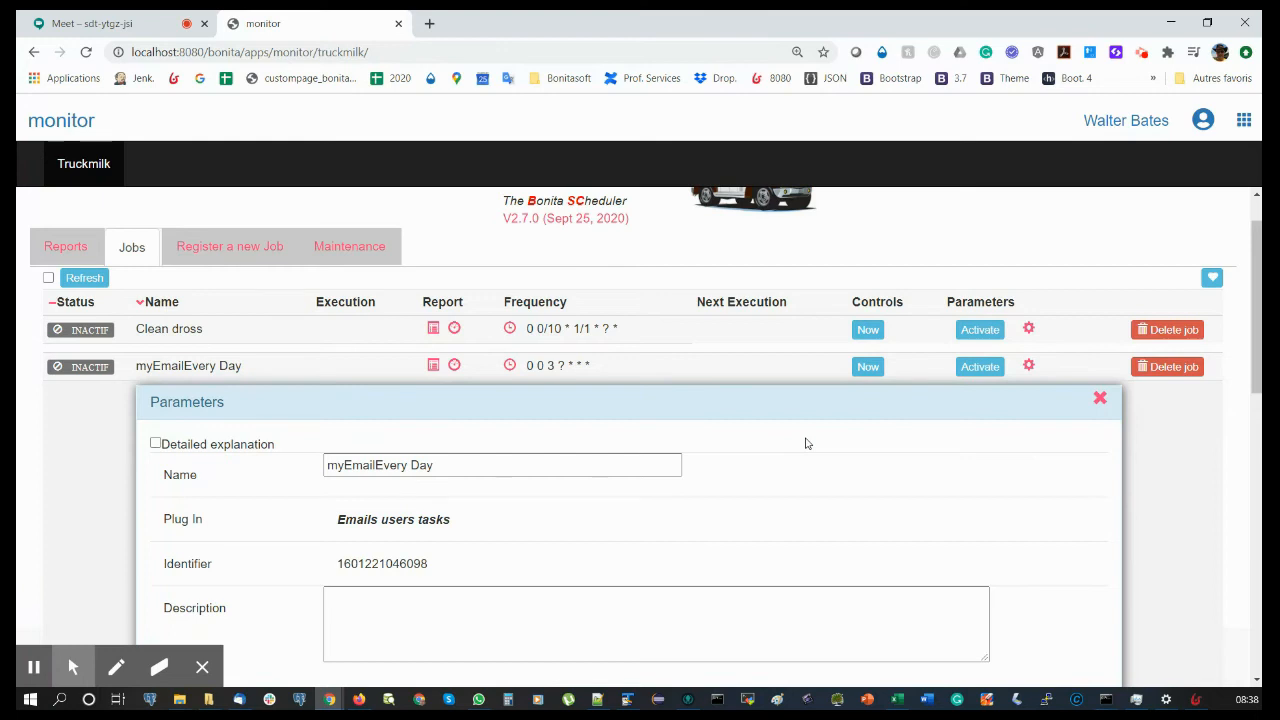
scroll(806, 443, down, 4)
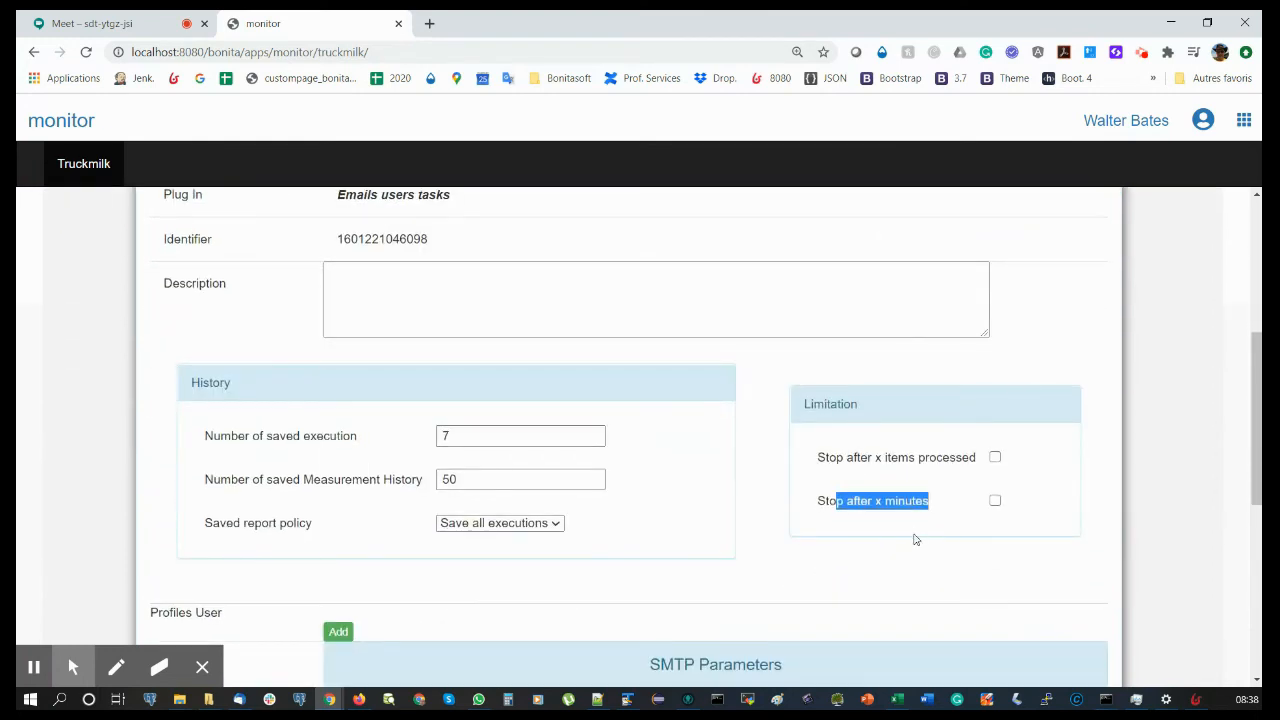
Step: Close the parameters and activate the myEmailEvery Day job, and switch to the Google Meet call
scroll(913, 540, up, 1)
scroll(902, 530, up, 4)
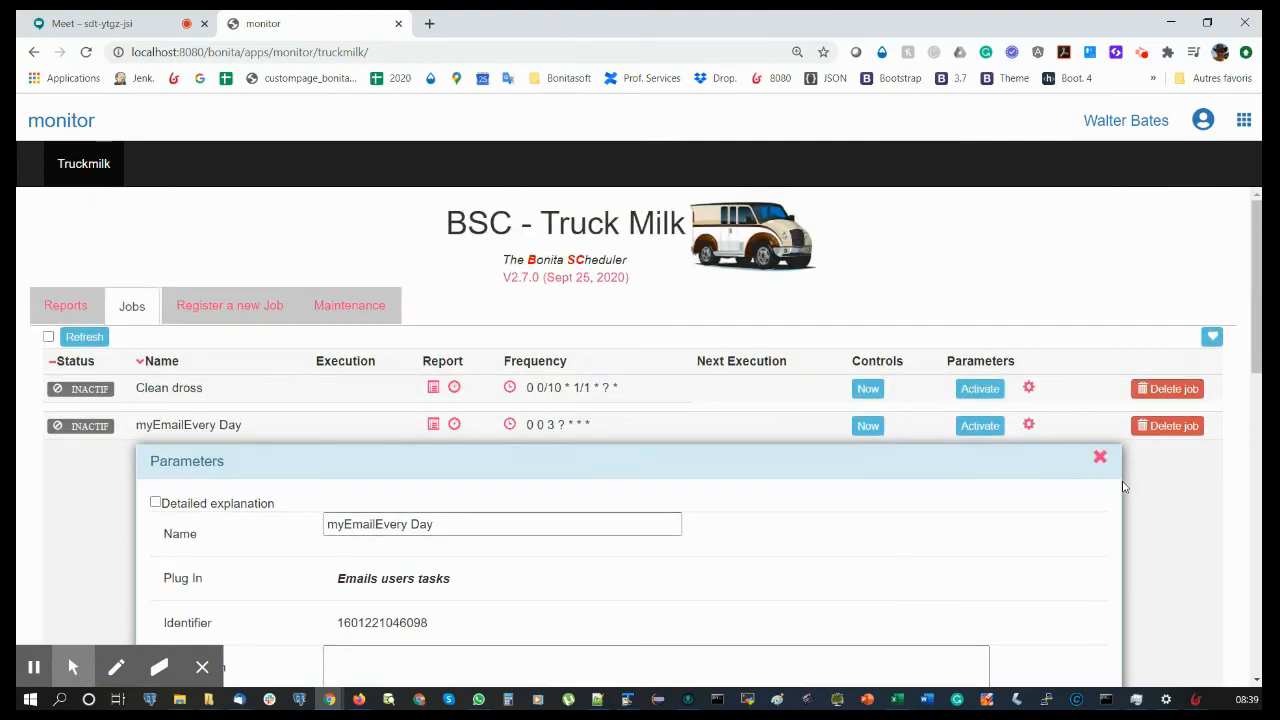
click(1100, 460)
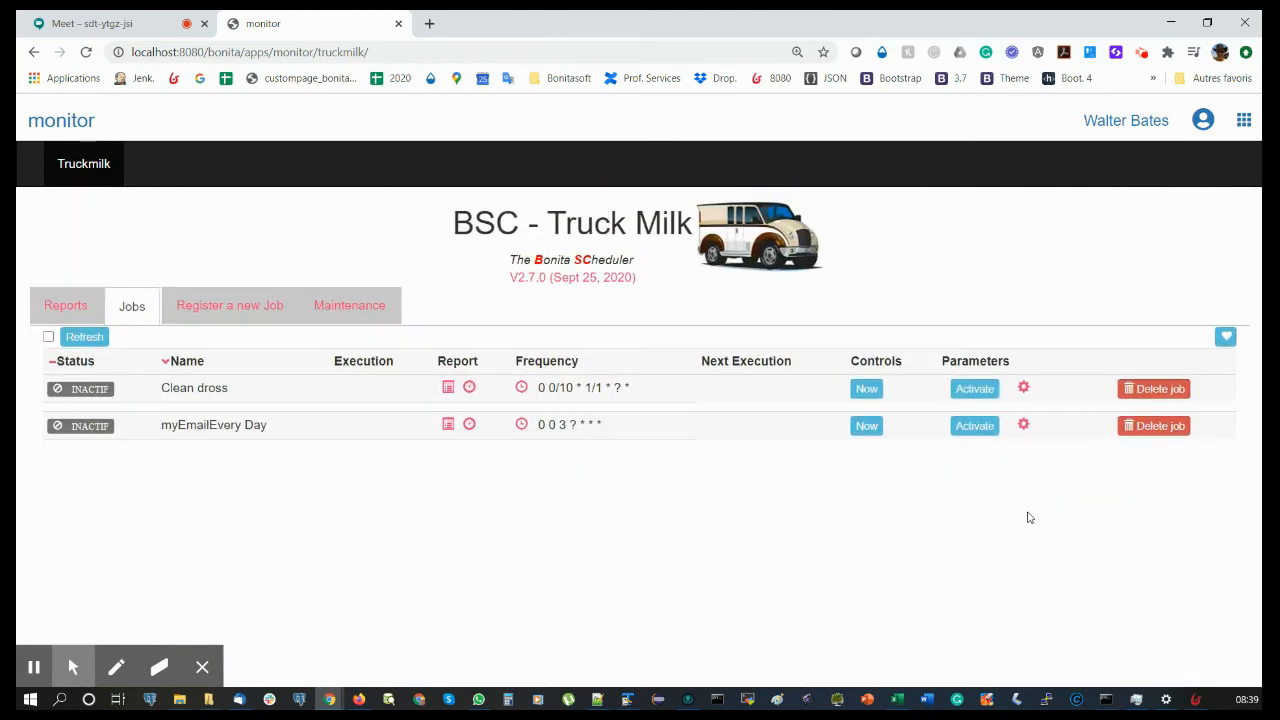
click(976, 426)
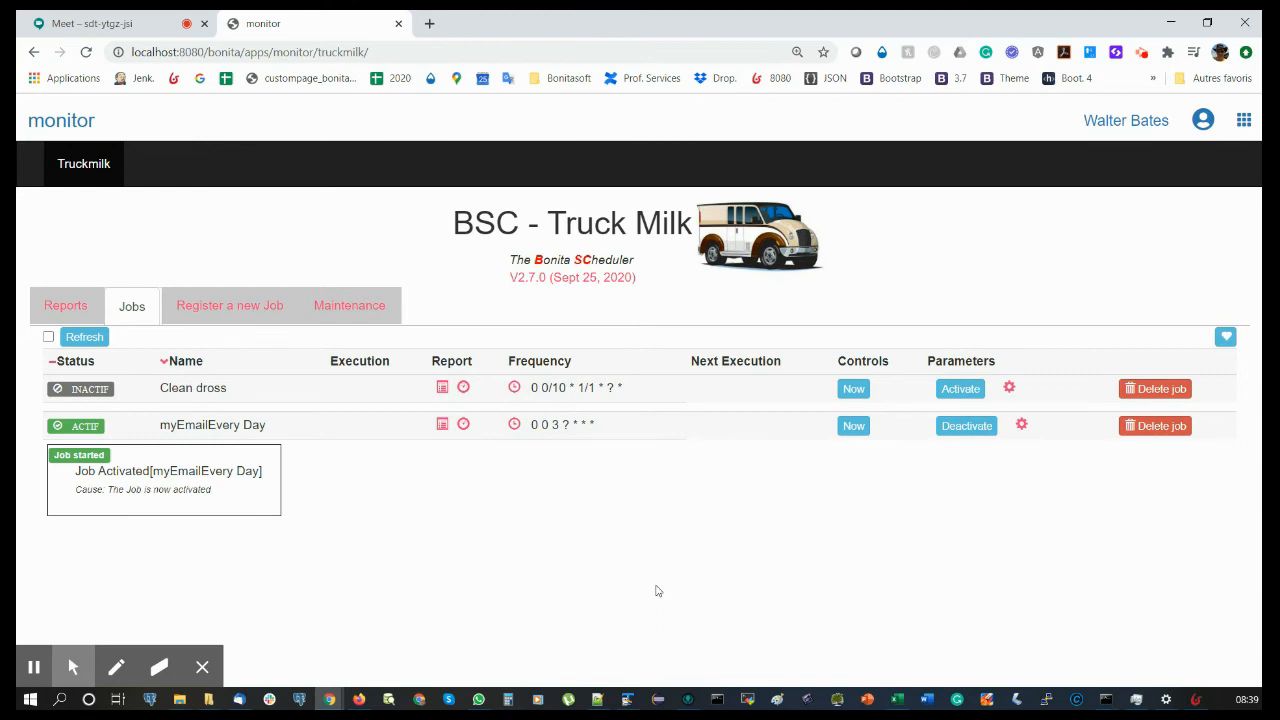
click(114, 23)
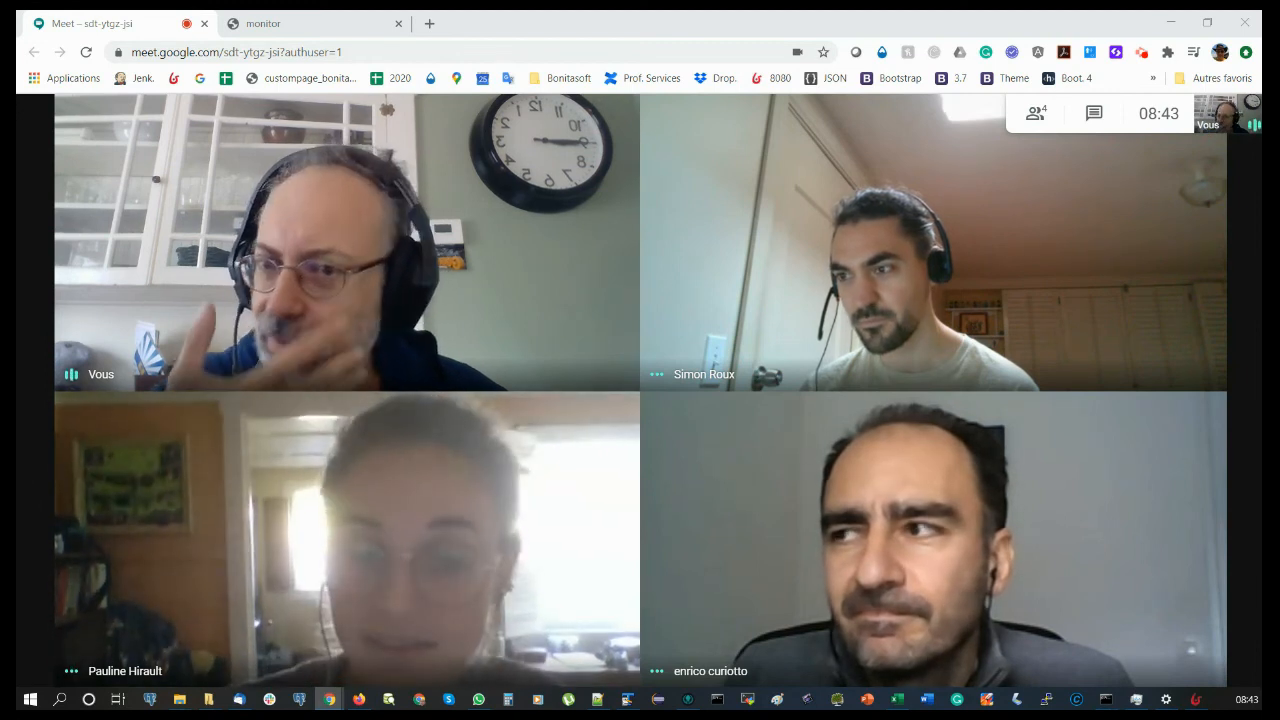
Step: Return to the monitor page, list today's execution reports, and check the status of the Purge case run
click(311, 29)
click(66, 305)
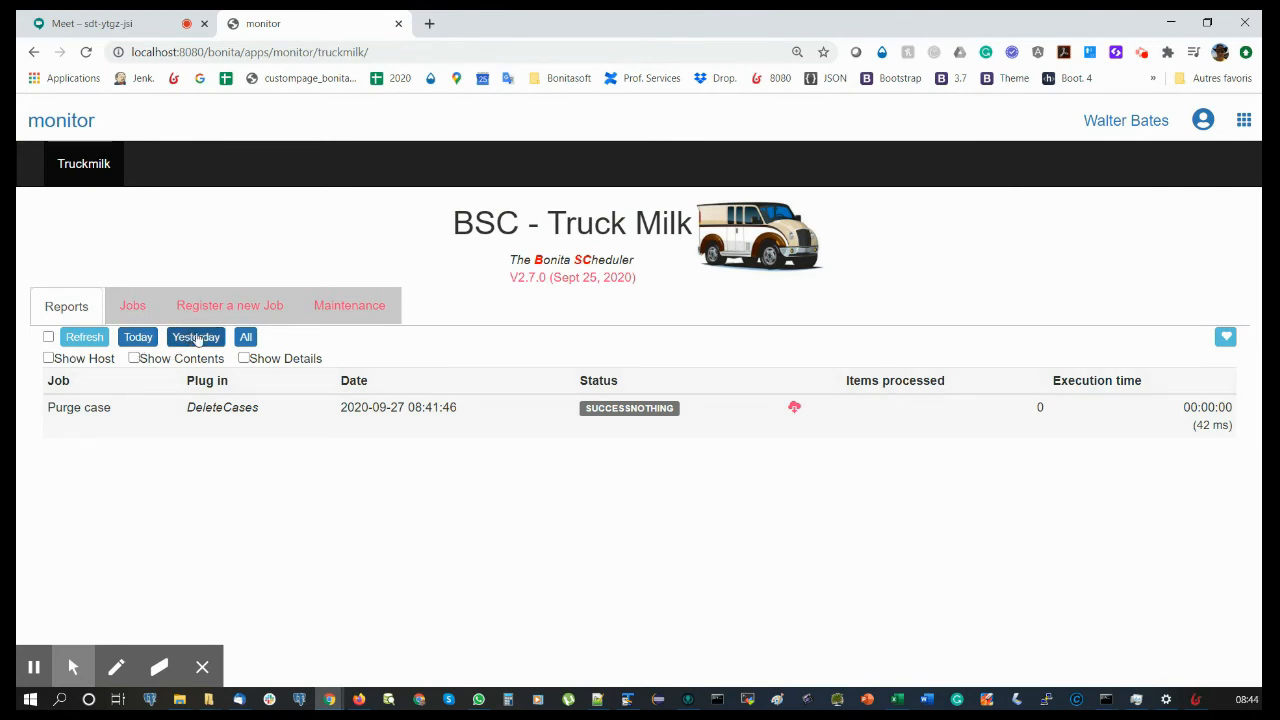
click(145, 342)
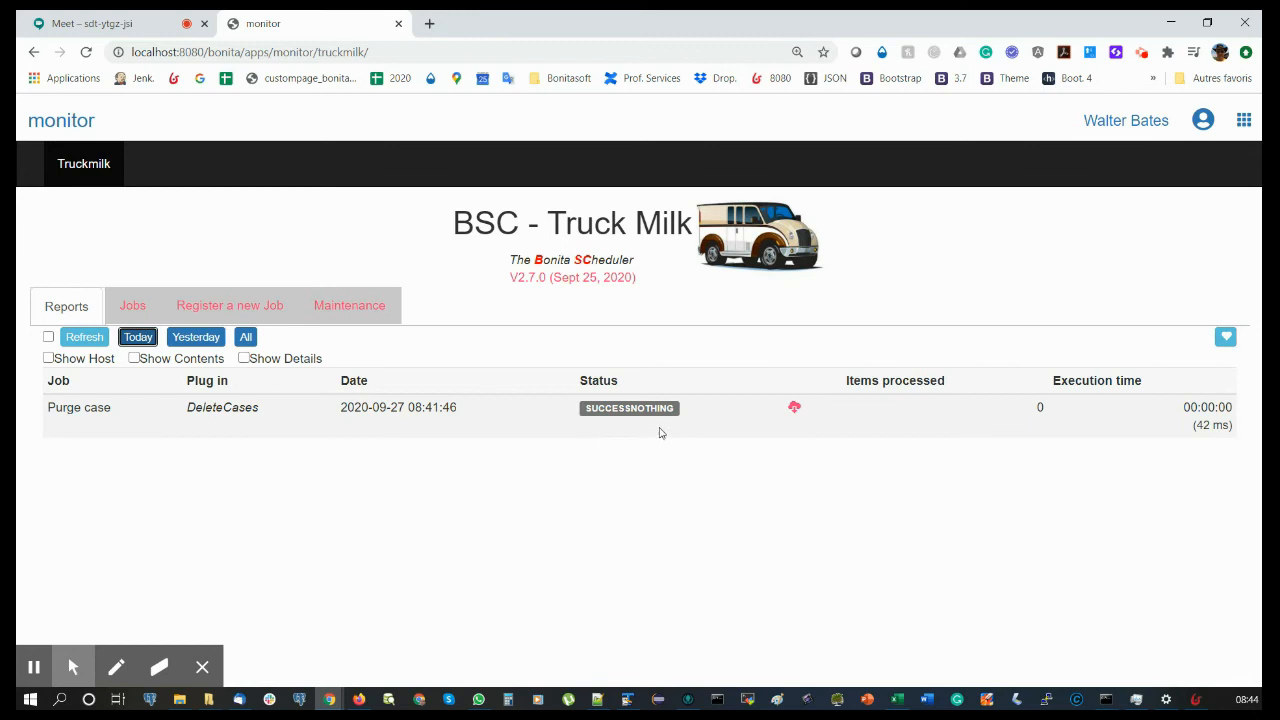
drag(584, 412, 679, 413)
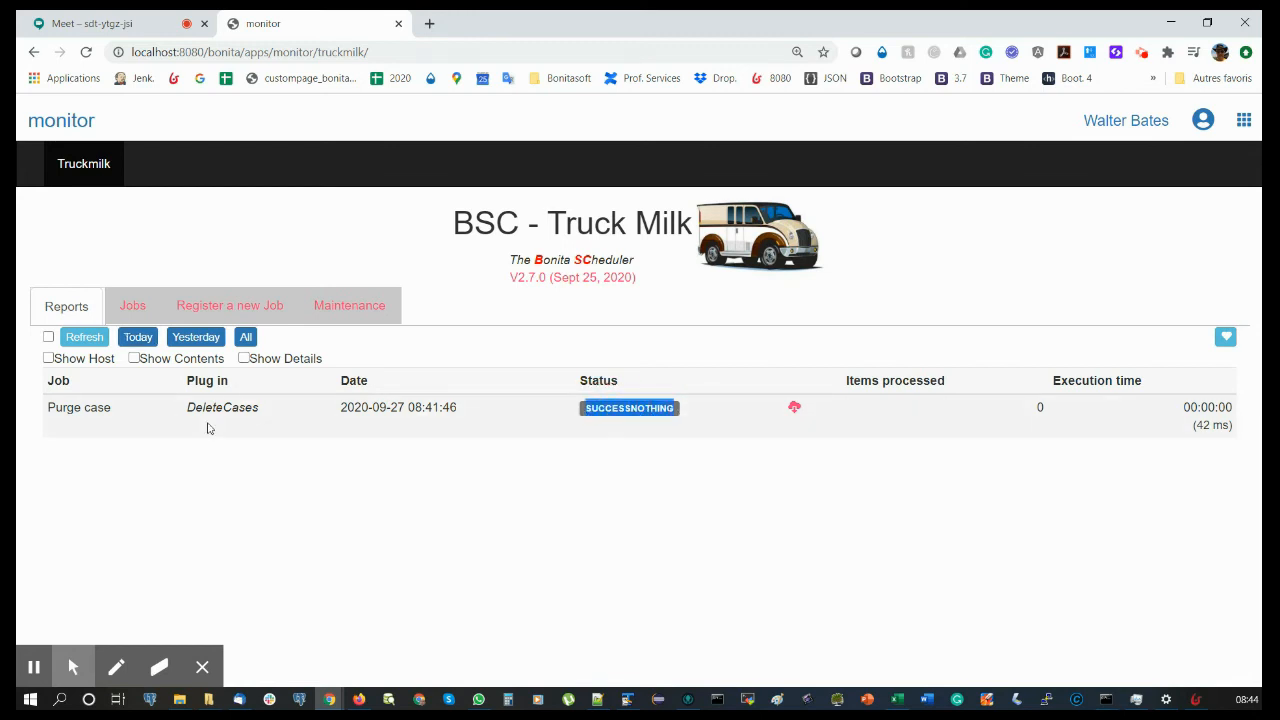
Step: Open the Purge case execution report and examine its queries, operation times, error section and number of items processed
click(795, 409)
scroll(465, 419, down, 3)
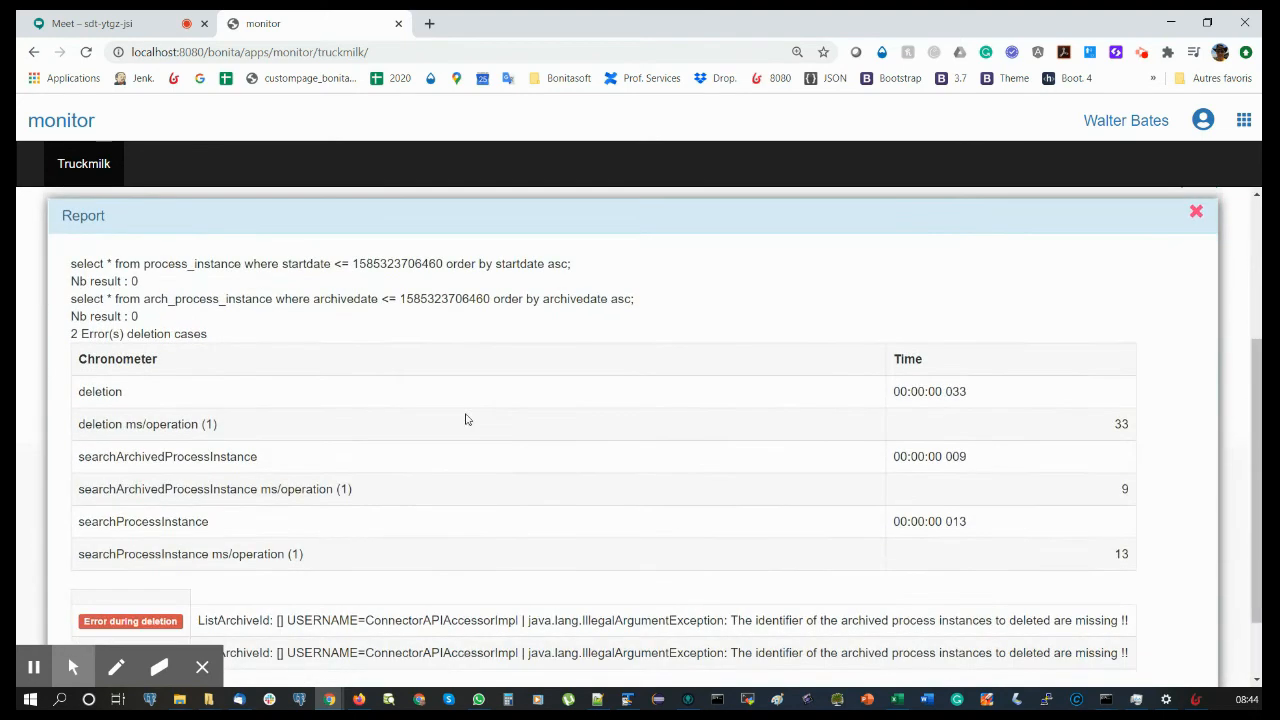
scroll(417, 400, down, 2)
scroll(478, 419, up, 3)
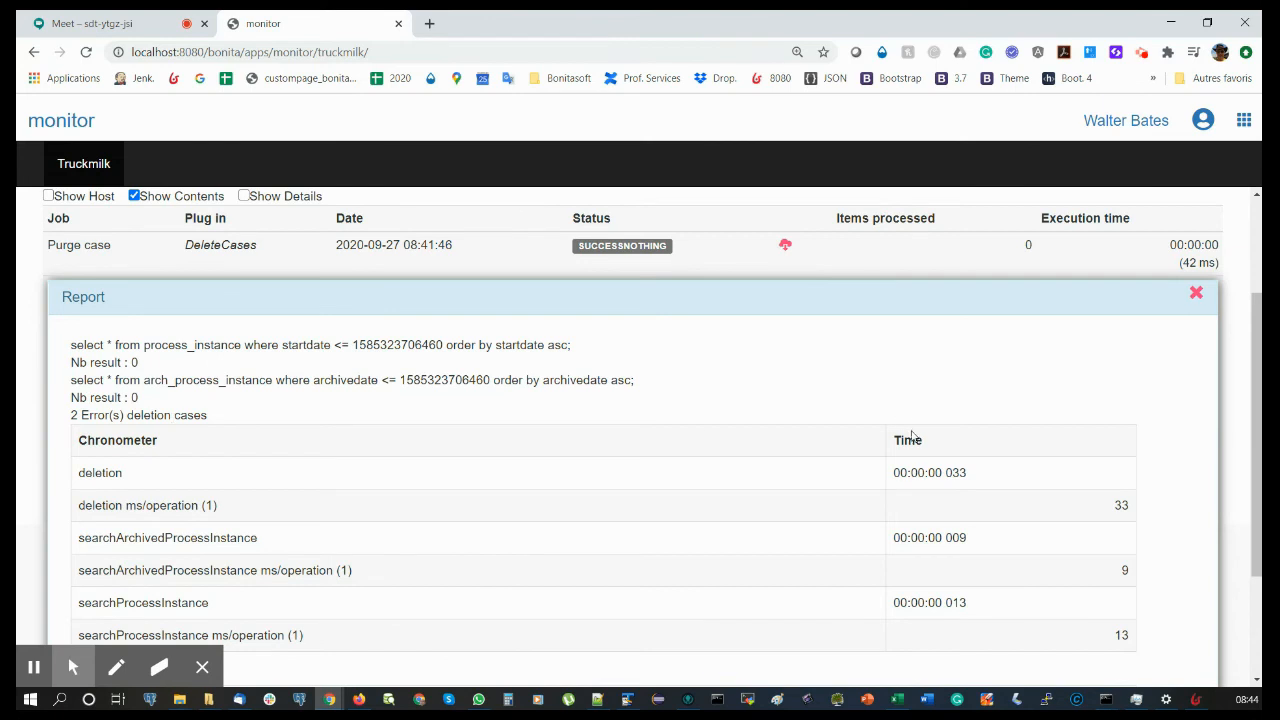
scroll(924, 490, down, 1)
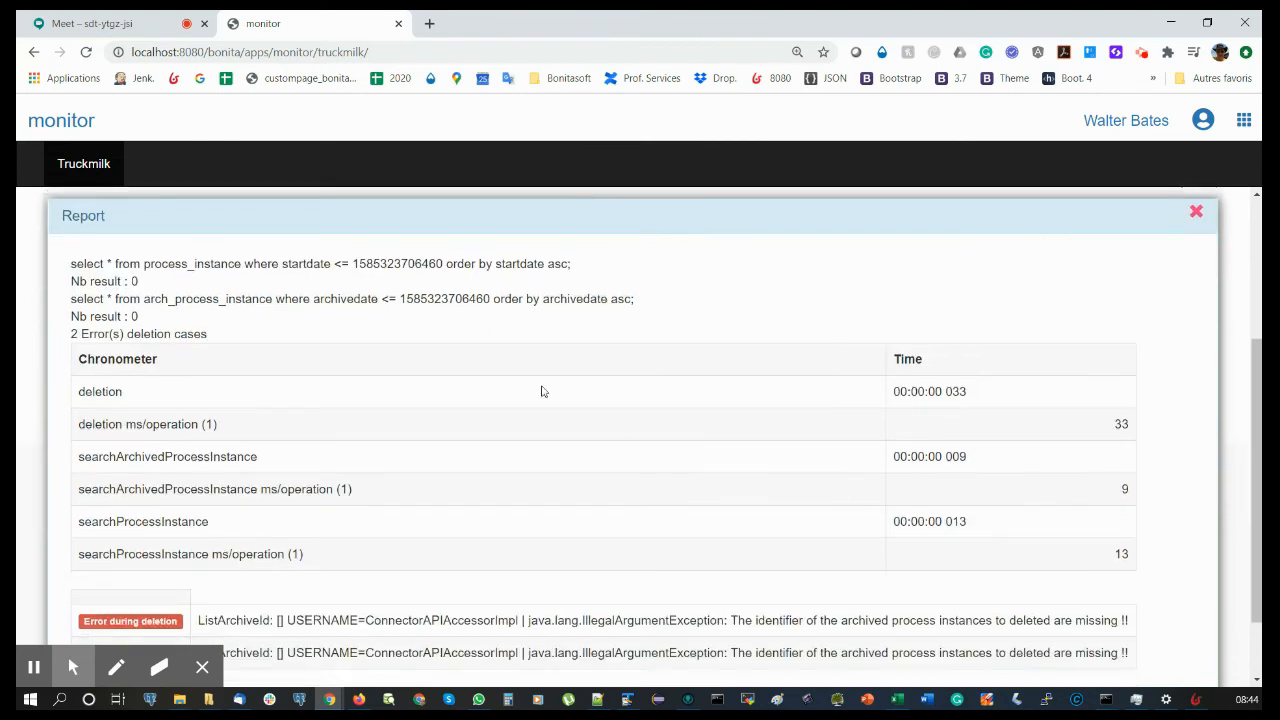
drag(72, 271, 193, 322)
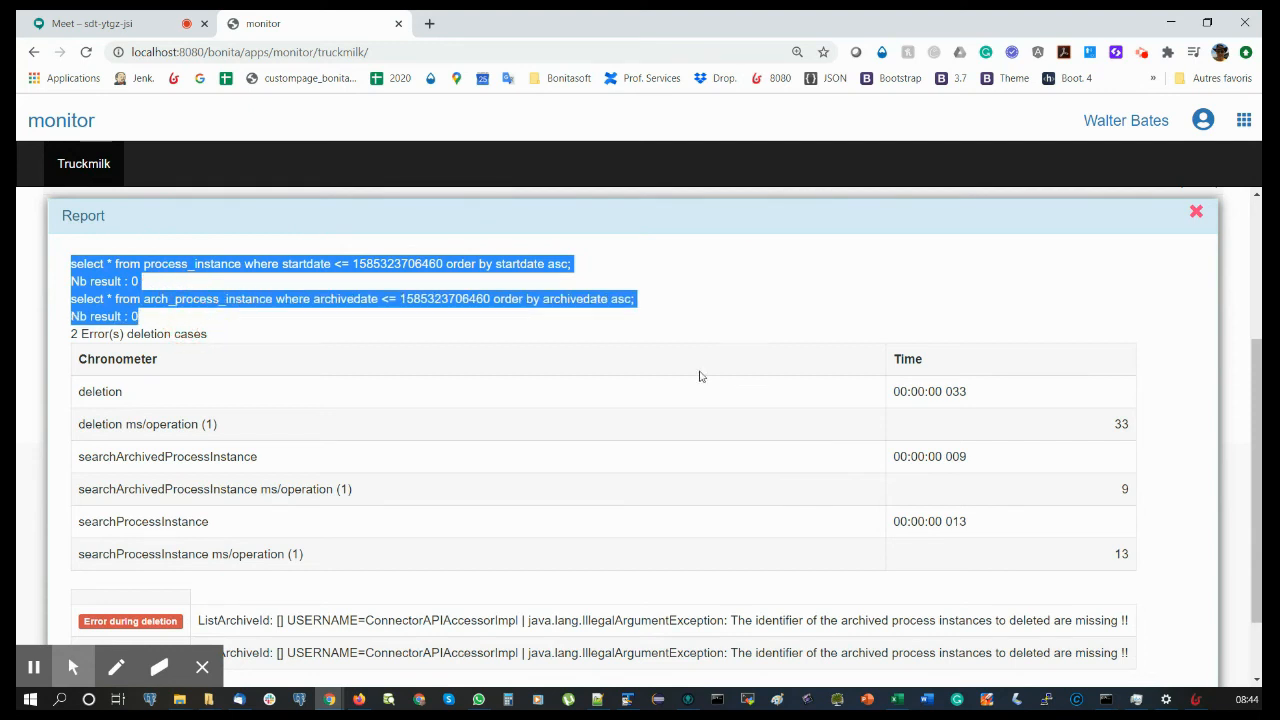
drag(891, 392, 1020, 389)
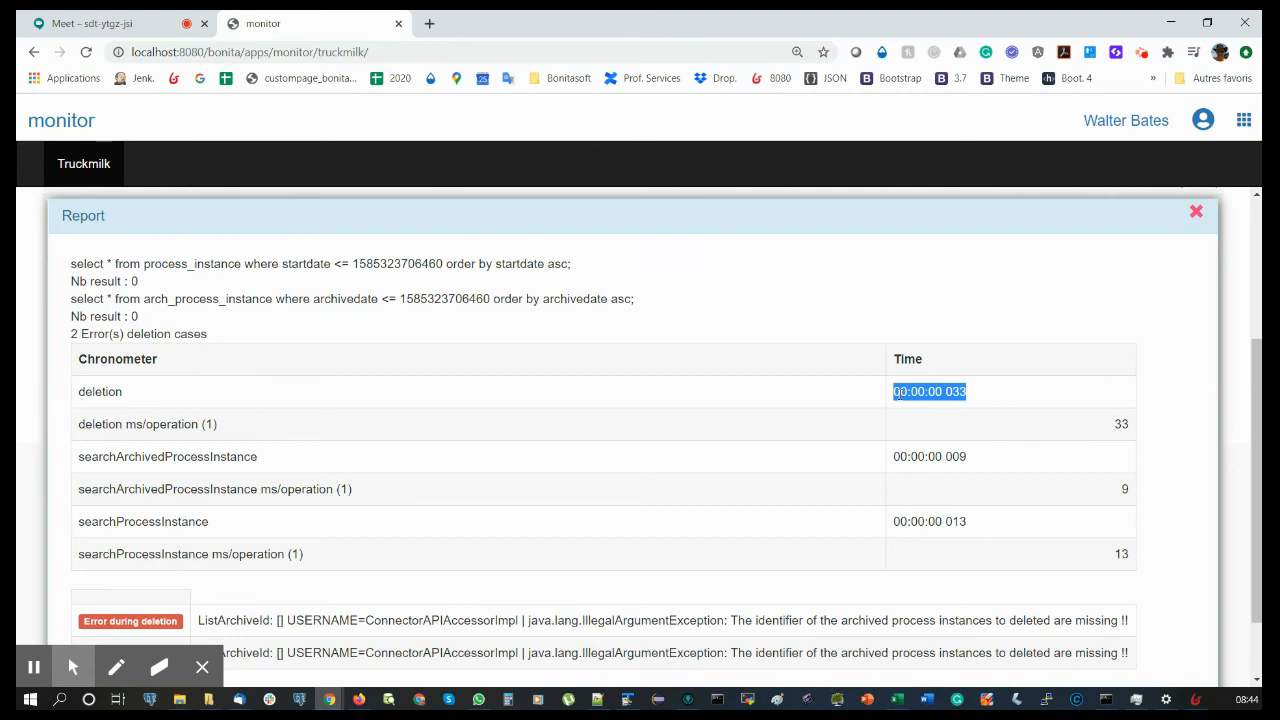
click(953, 390)
drag(952, 390, 968, 392)
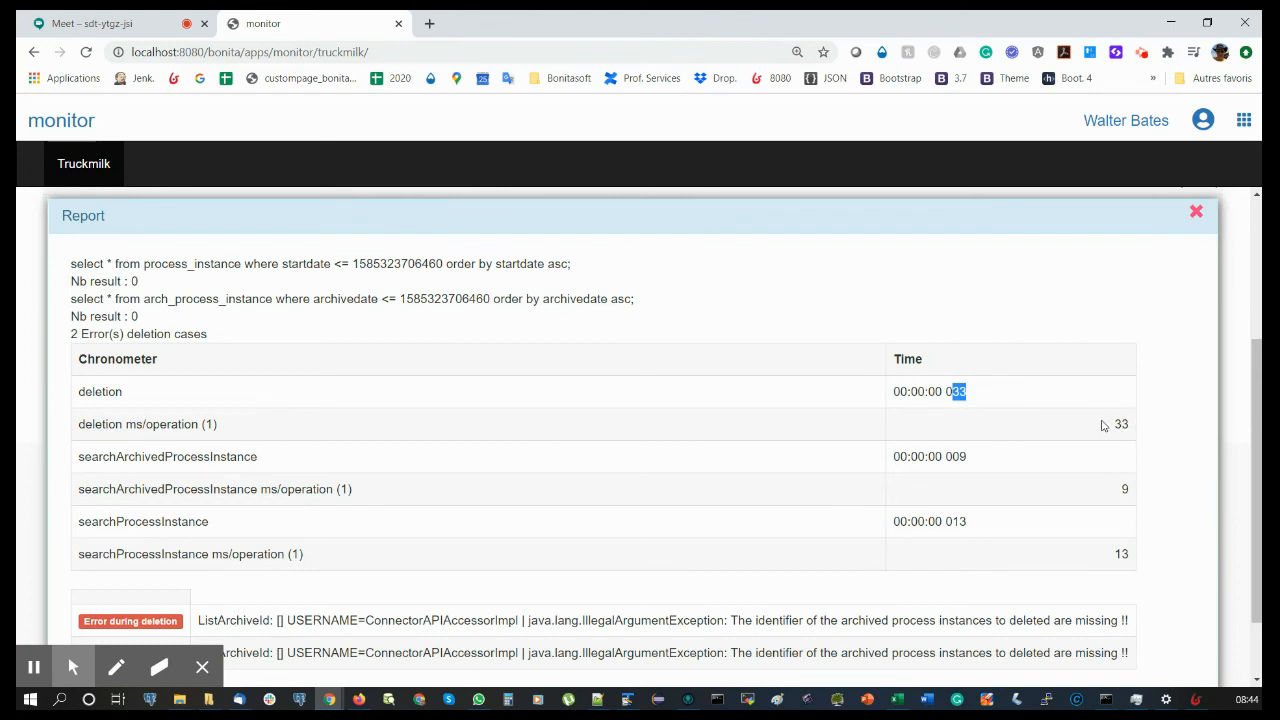
scroll(1060, 478, down, 1)
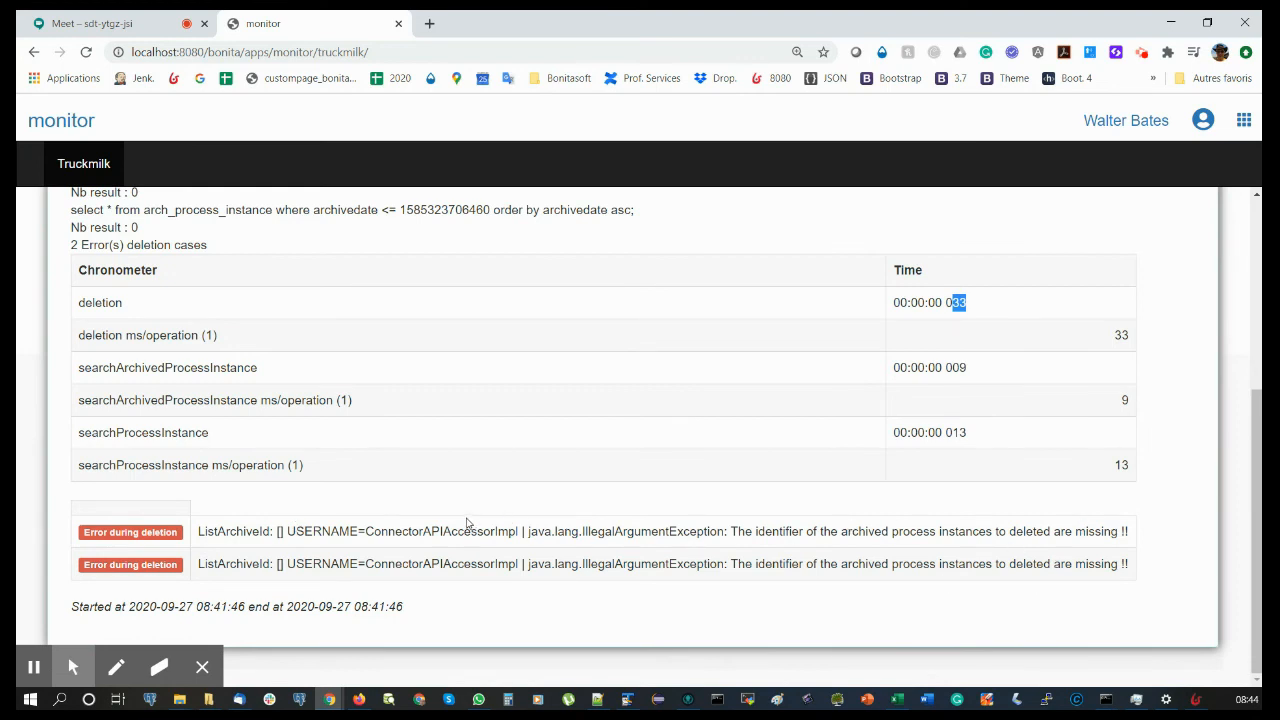
scroll(347, 531, up, 4)
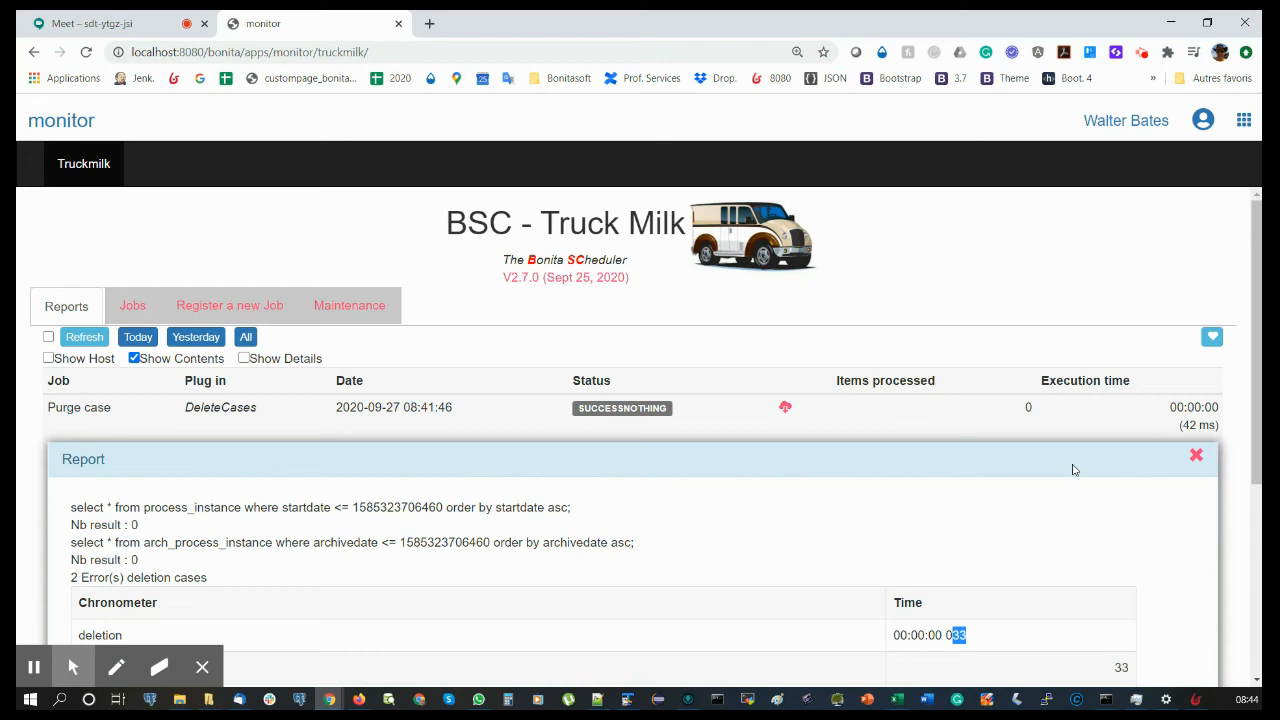
double_click(1028, 407)
Step: View the Purge case job's report from the jobs list with the contents of its history entry, and switch to the Google Meet call
click(128, 306)
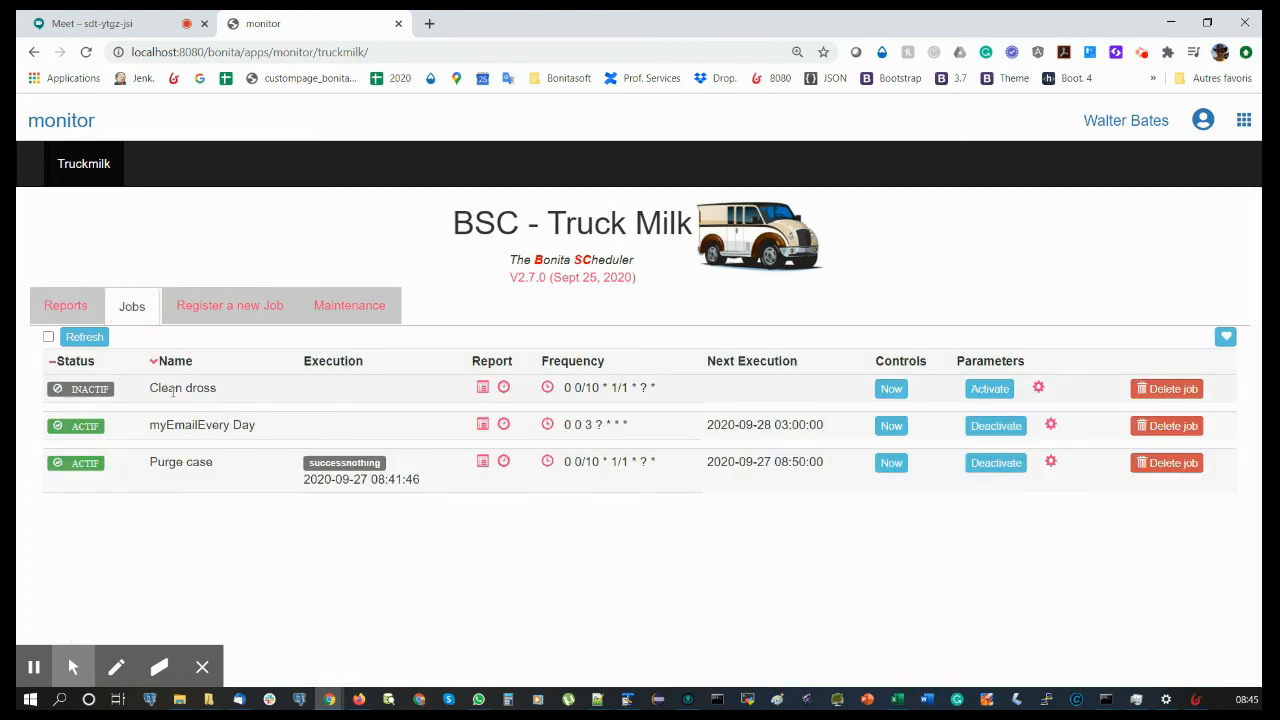
click(481, 462)
scroll(781, 458, down, 2)
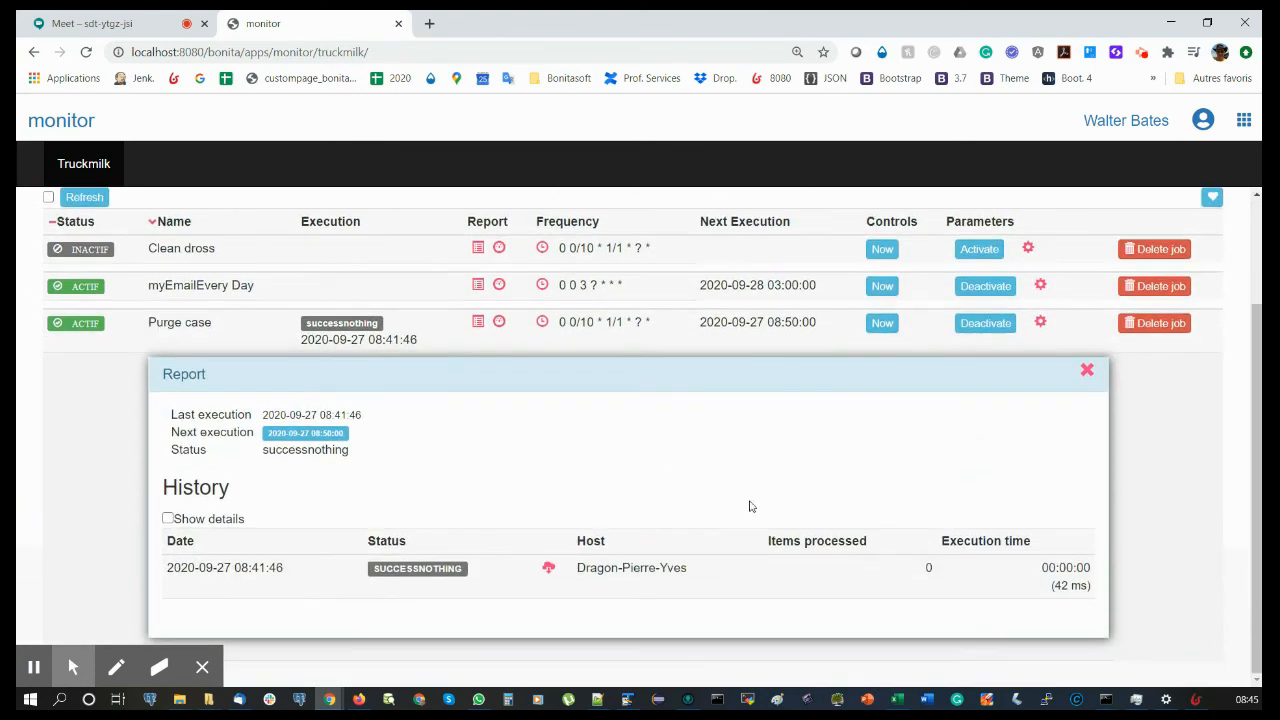
click(549, 572)
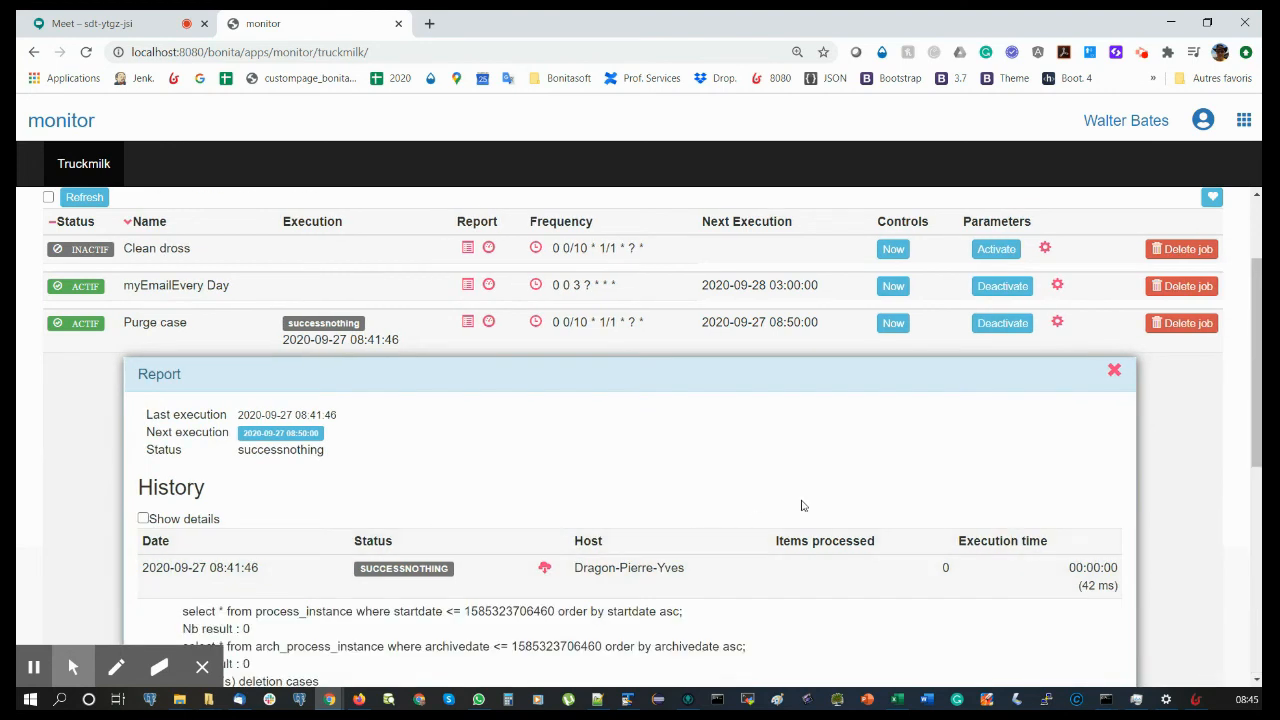
scroll(800, 510, down, 5)
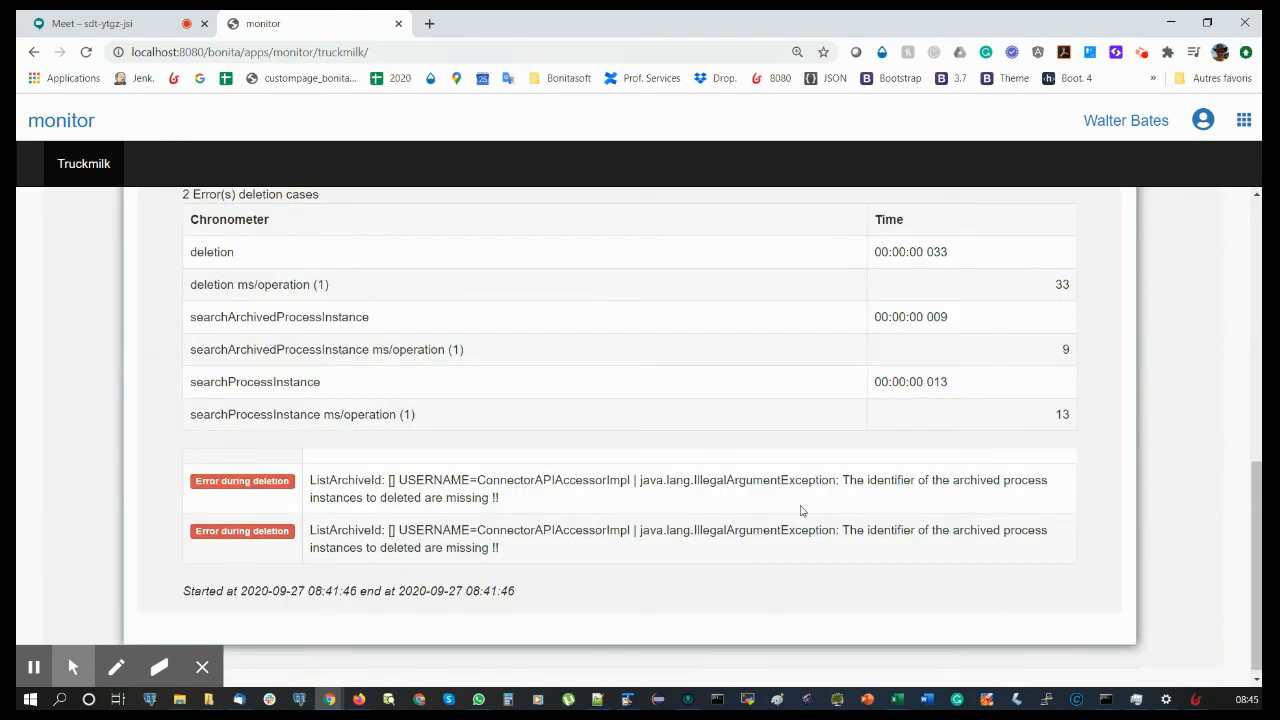
scroll(800, 510, up, 8)
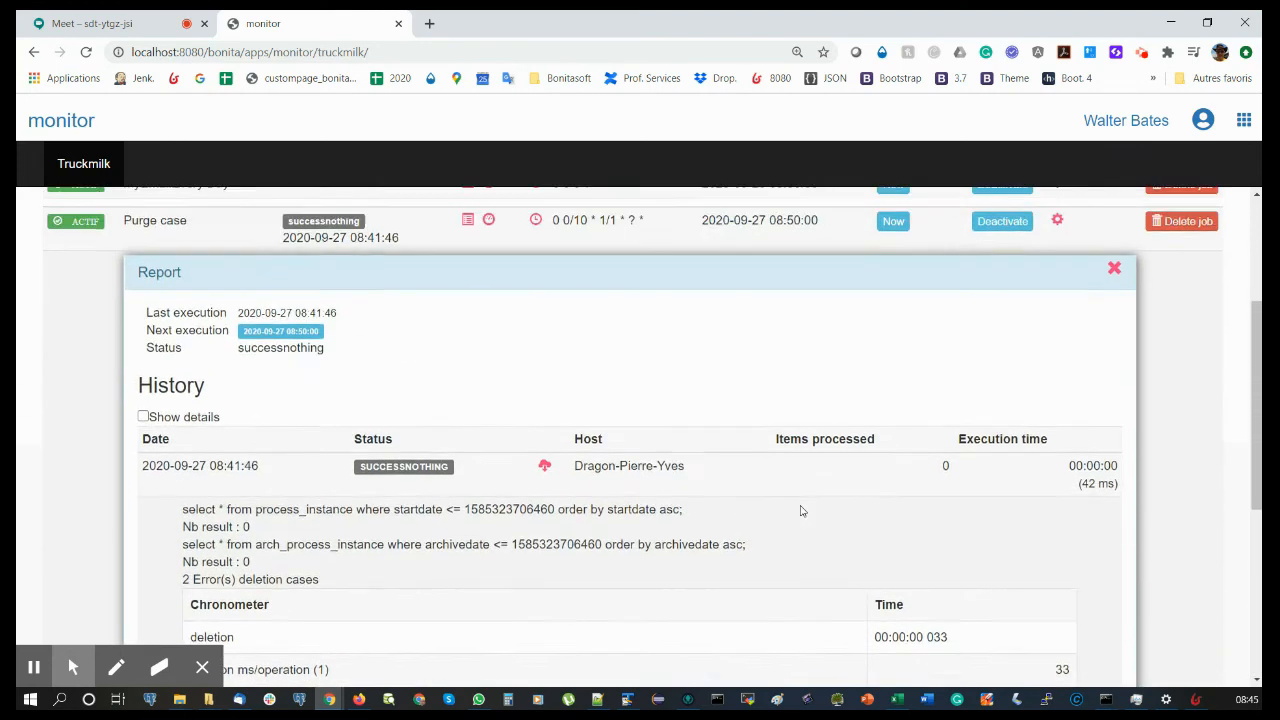
click(122, 24)
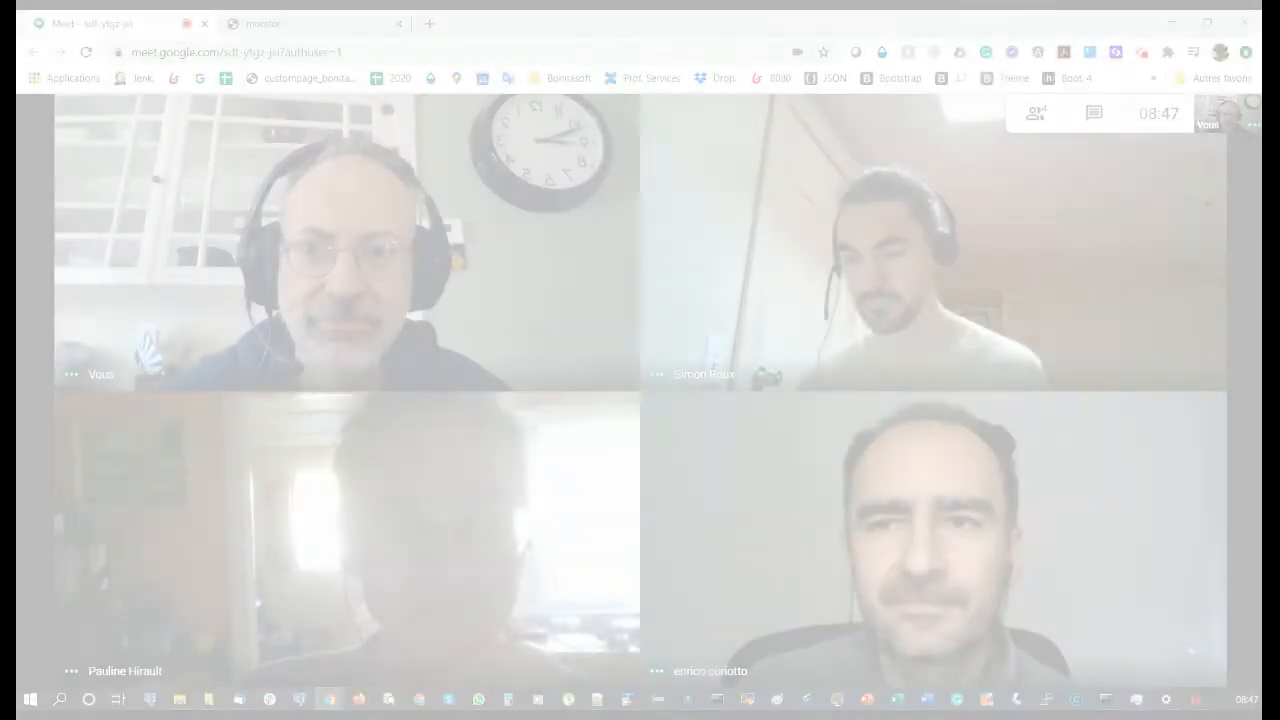